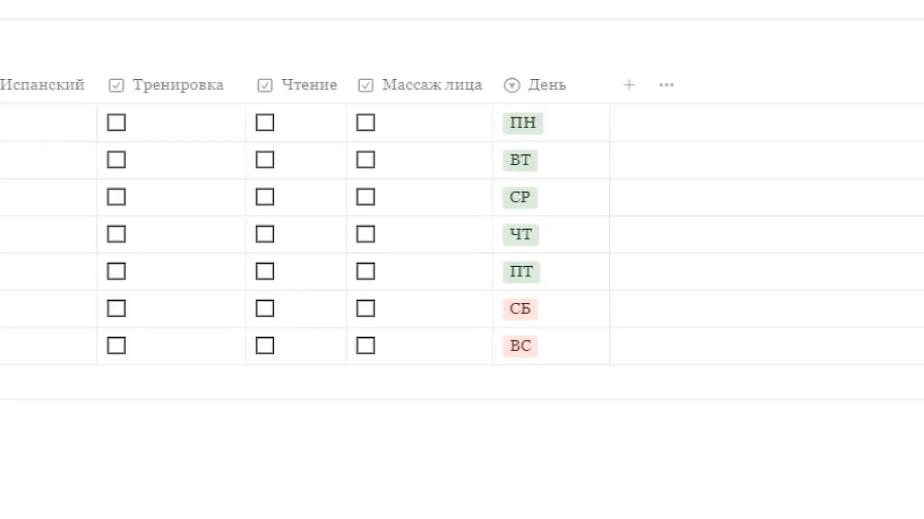
Insert a table view with a new database below the Трекер привычек table.
left_click(29, 356)
scroll(164, 238, "down", 5)
scroll(156, 247, "down", 4)
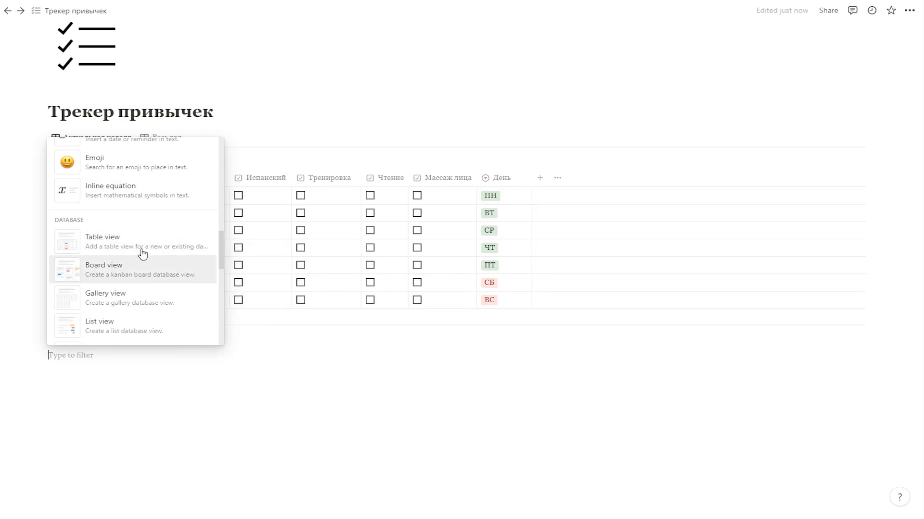
left_click(142, 248)
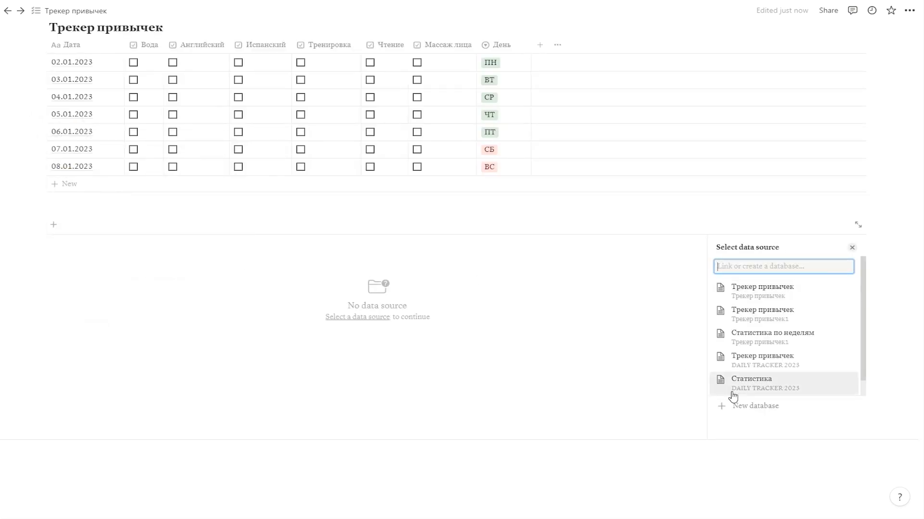
left_click(745, 408)
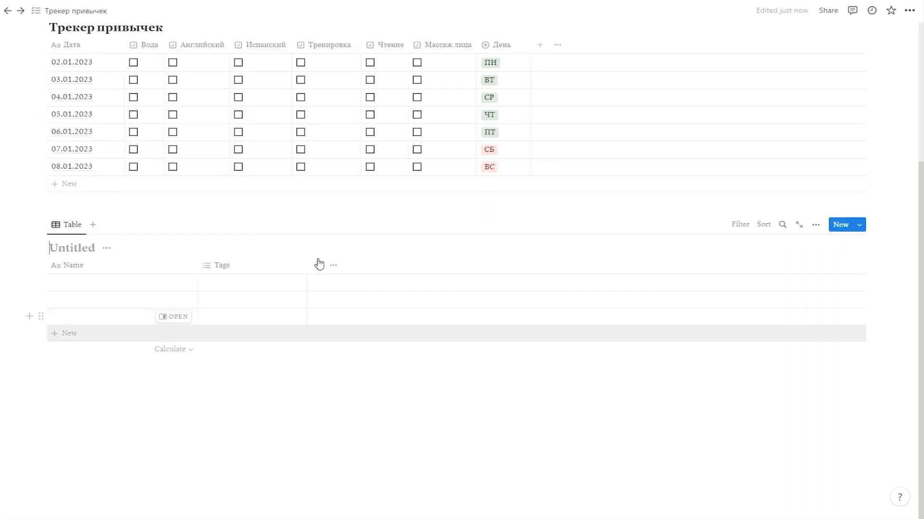
Name the new table's view Неделя and title the database Статистика по неделям.
left_click(72, 229)
left_click(79, 257)
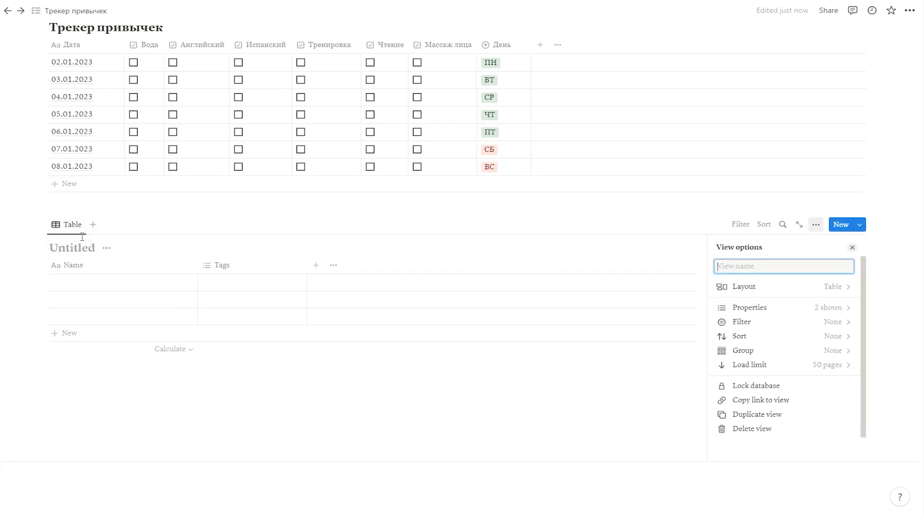
type("Неделя")
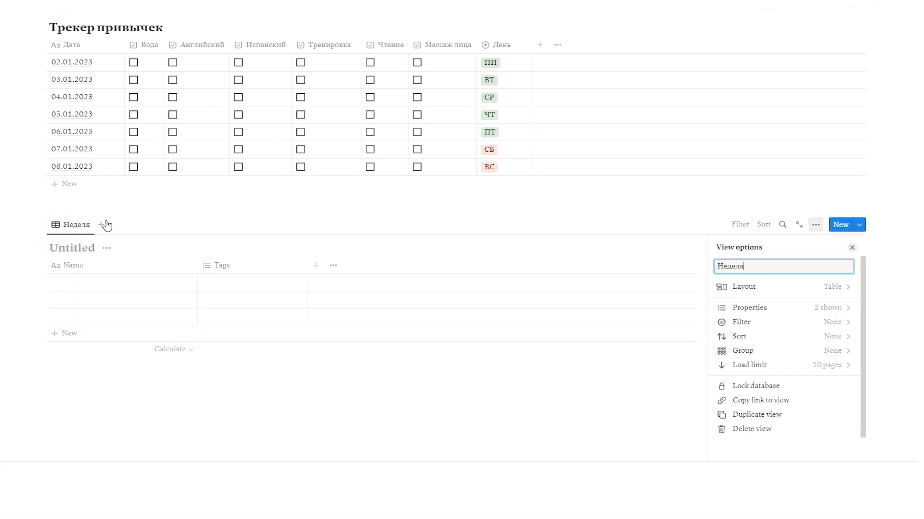
left_click(76, 246)
type("Статистика по неделям")
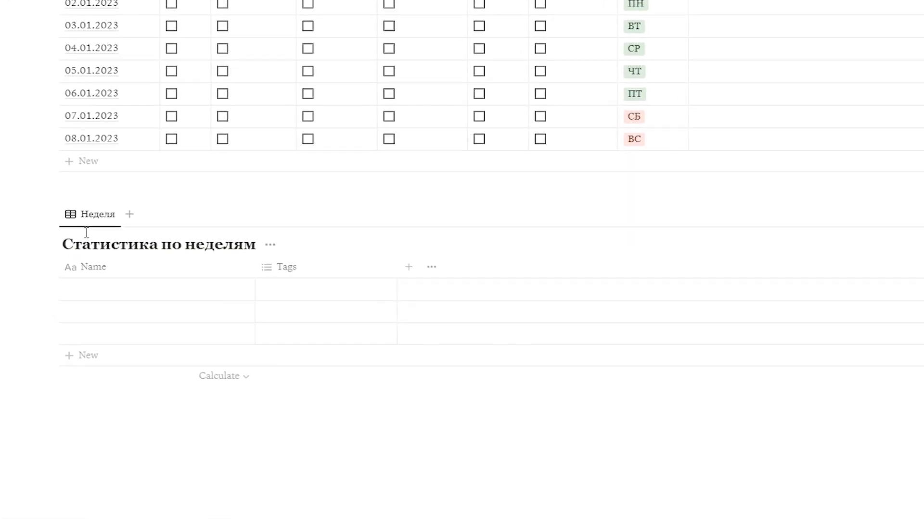
Hide the title of the Статистика по неделям database and show it again.
left_click(270, 245)
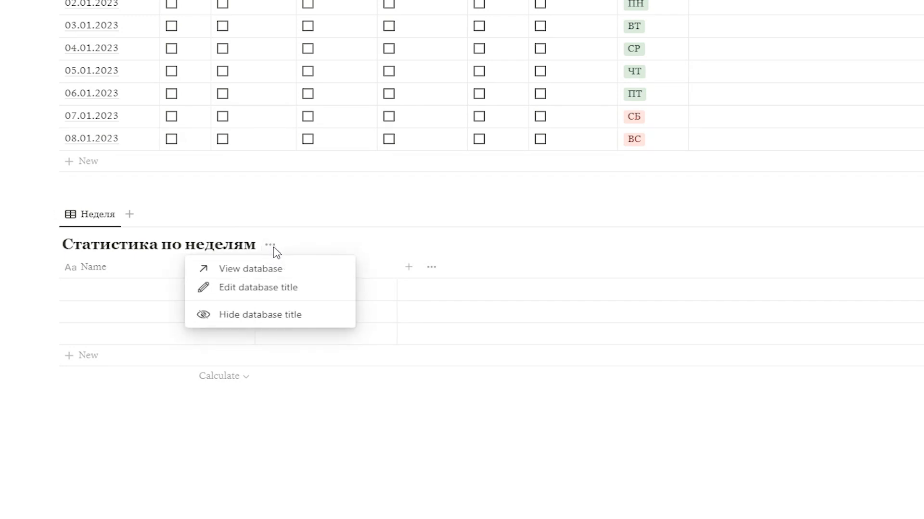
left_click(293, 321)
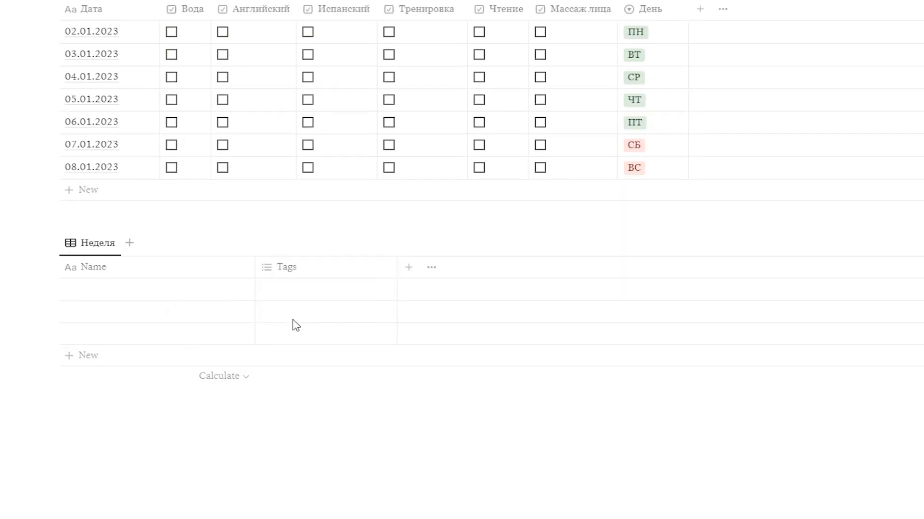
left_click(101, 247)
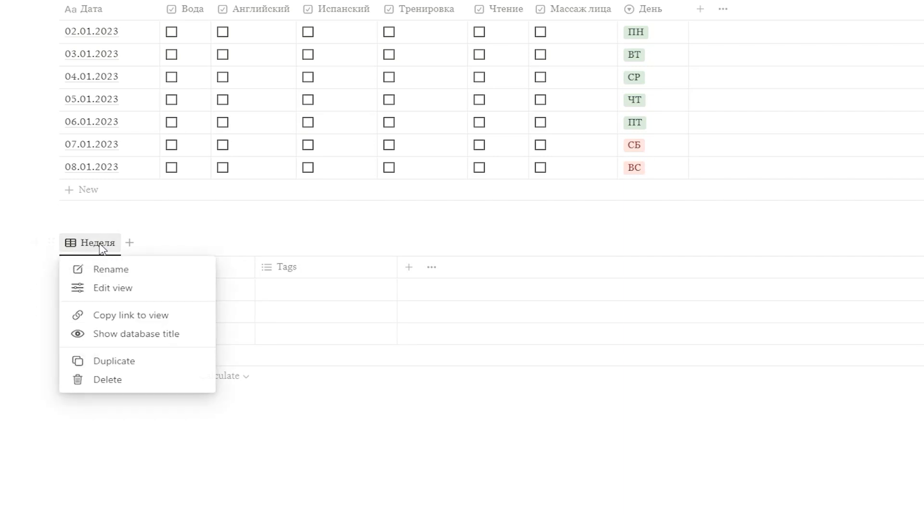
left_click(120, 336)
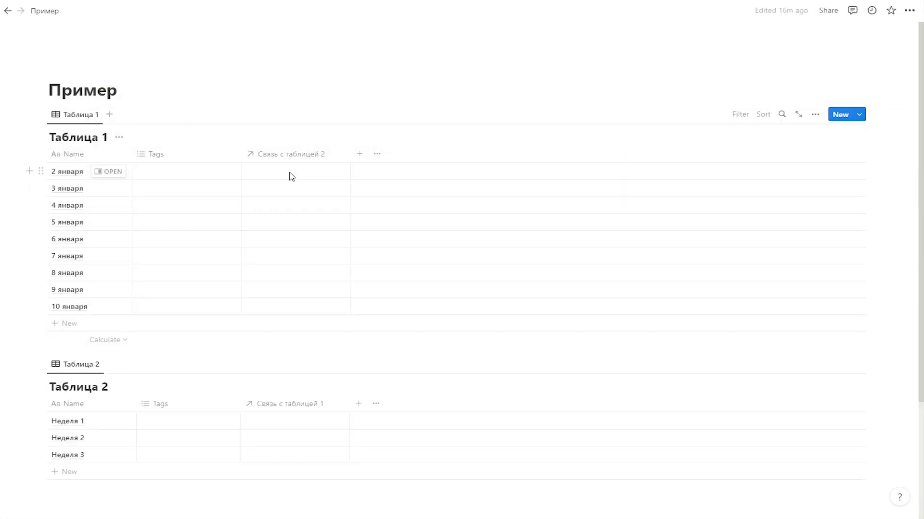
On the Пример page, link 2 января in Таблица 1 to Неделя 1 and copy that relation to 3–7 января.
left_click(291, 176)
left_click(285, 241)
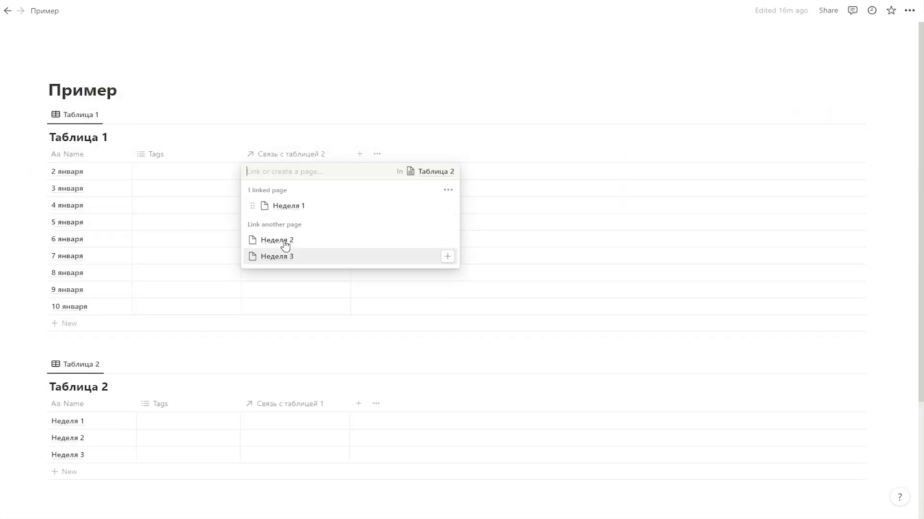
key("Escape")
key("ctrl+c")
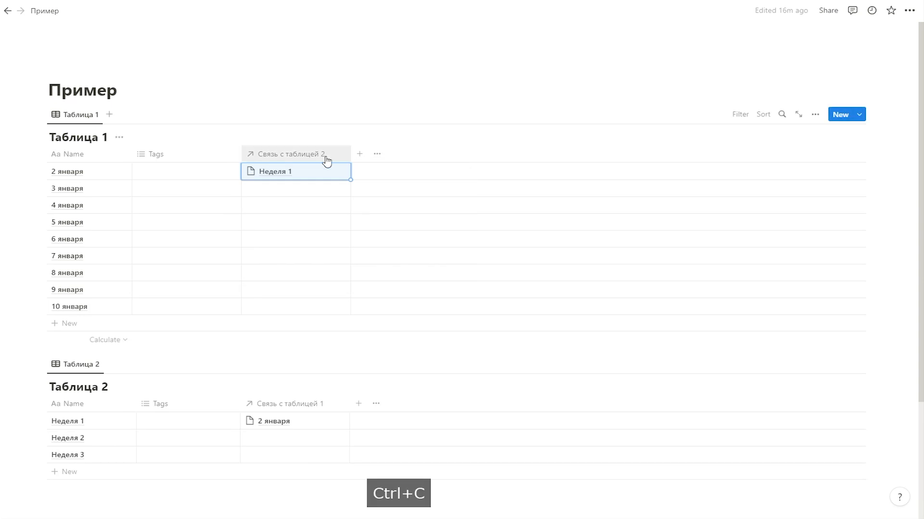
left_click_drag(298, 191, 290, 255)
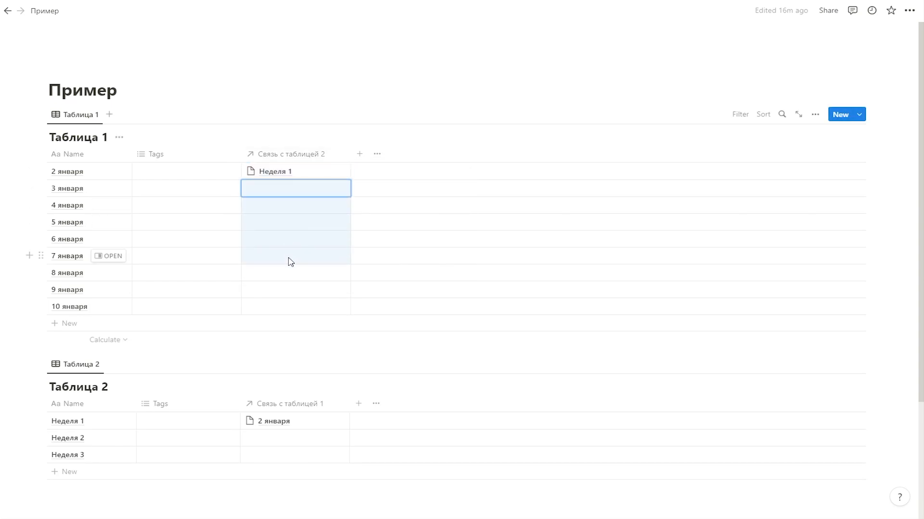
key("ctrl+v")
Link 8 января in Таблица 1 to Неделя 2.
left_click(292, 273)
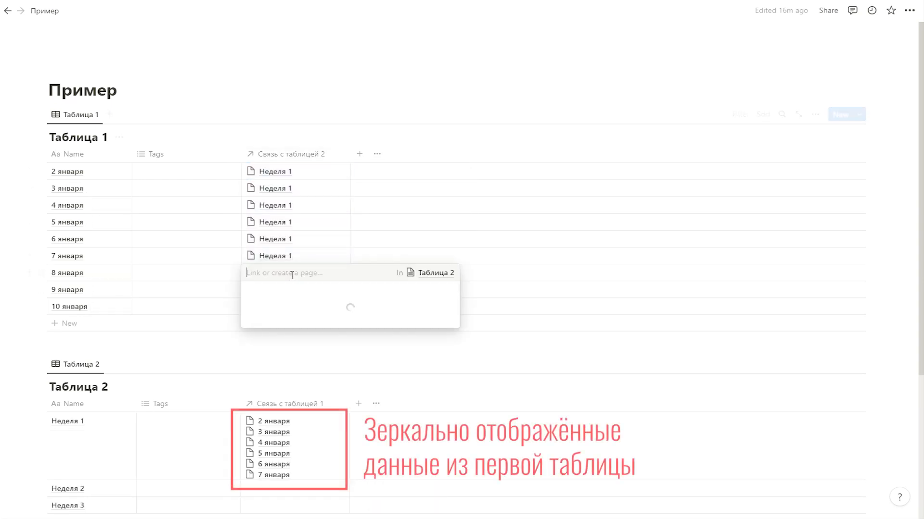
left_click(278, 310)
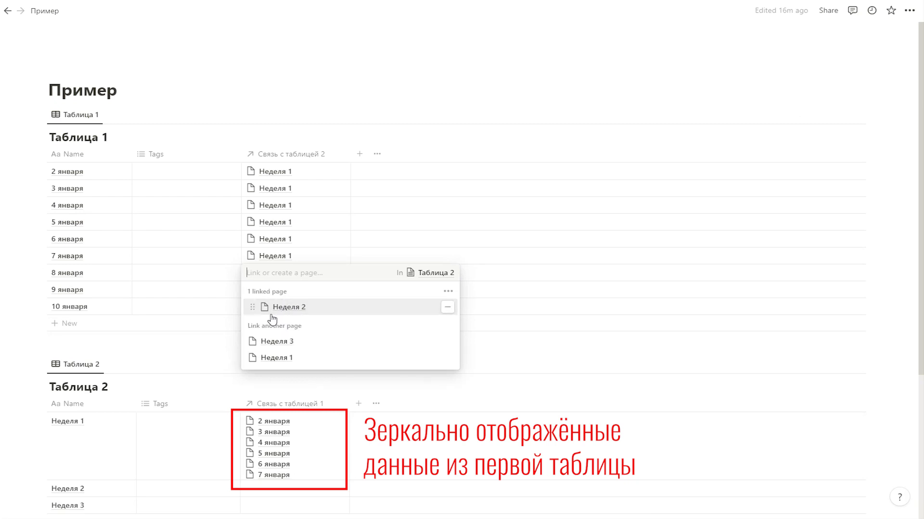
left_click(223, 346)
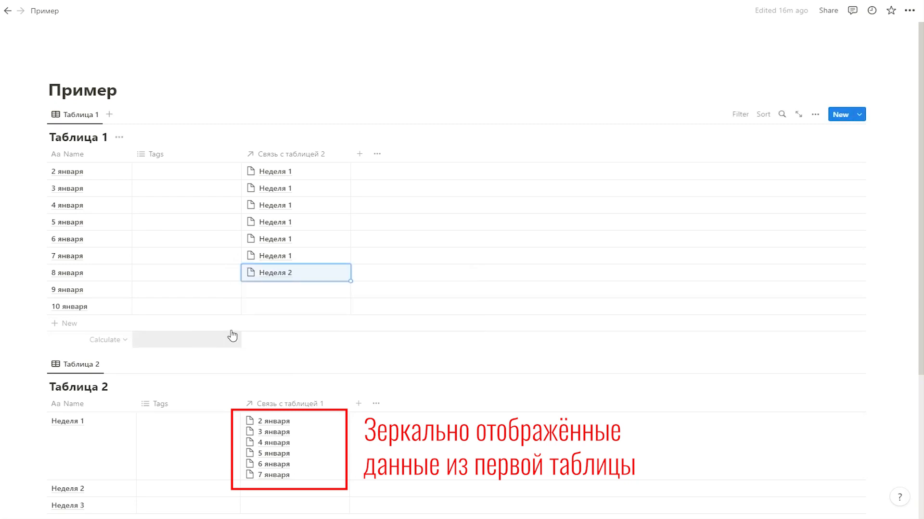
On the DAILY TRACKER 2023 page, clear the № недели filter of the Статистика за неделю table.
scroll(233, 336, "down", 2)
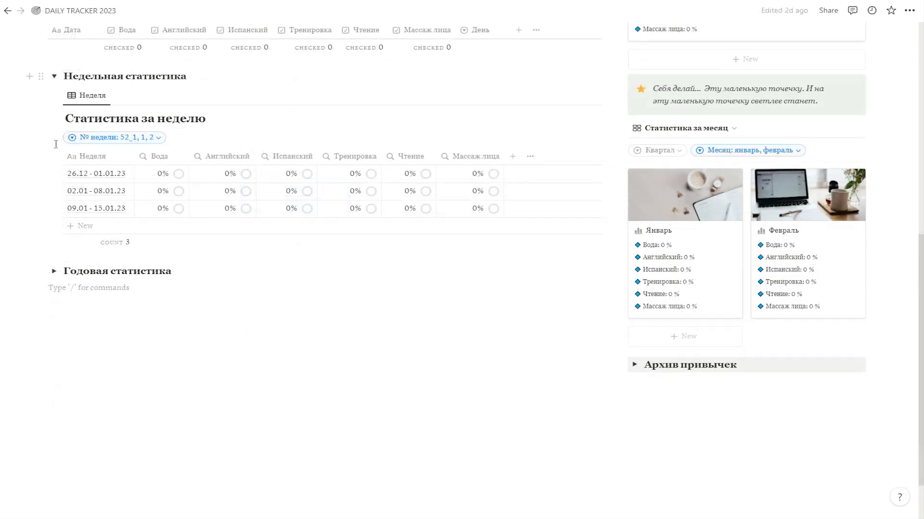
left_click(110, 141)
left_click(174, 169)
left_click(272, 130)
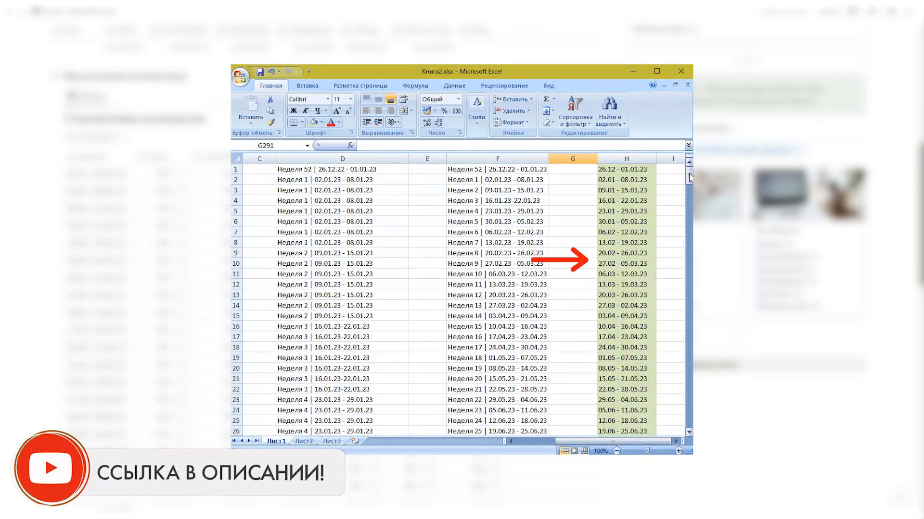
Copy the week date ranges from column H of the Excel sheet into the Name column of Статистика по неделям in Notion.
mouse_move(689, 177)
left_mouse_down()
mouse_move(689, 210)
mouse_move(689, 180)
left_mouse_up()
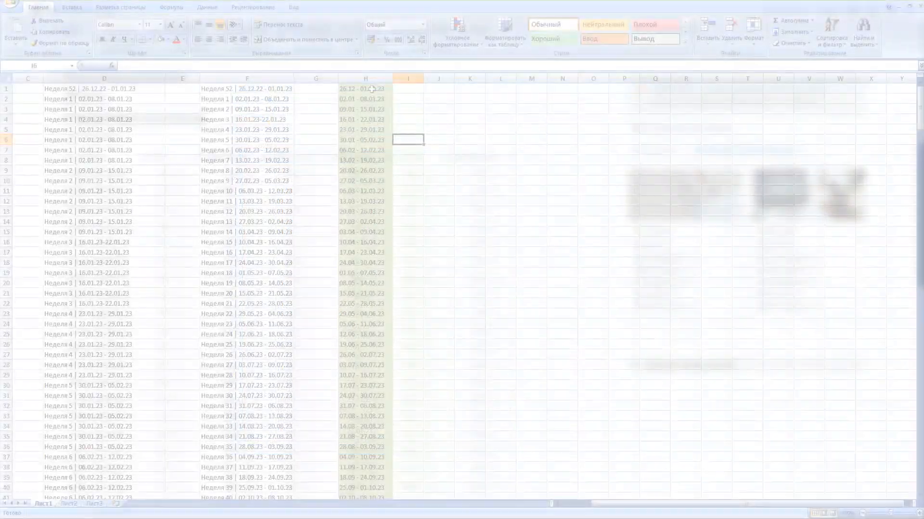
left_click_drag(371, 89, 379, 481)
key("ctrl+c")
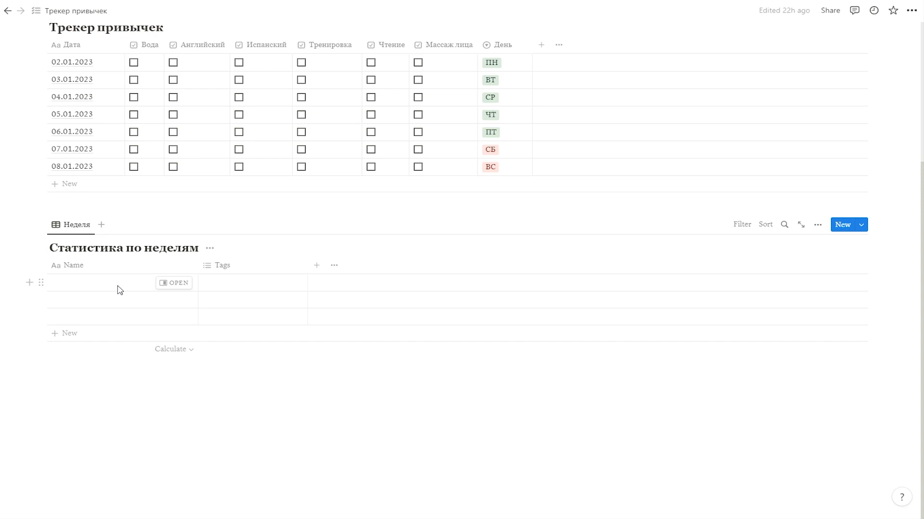
left_click_drag(117, 289, 159, 294)
key("ctrl+v")
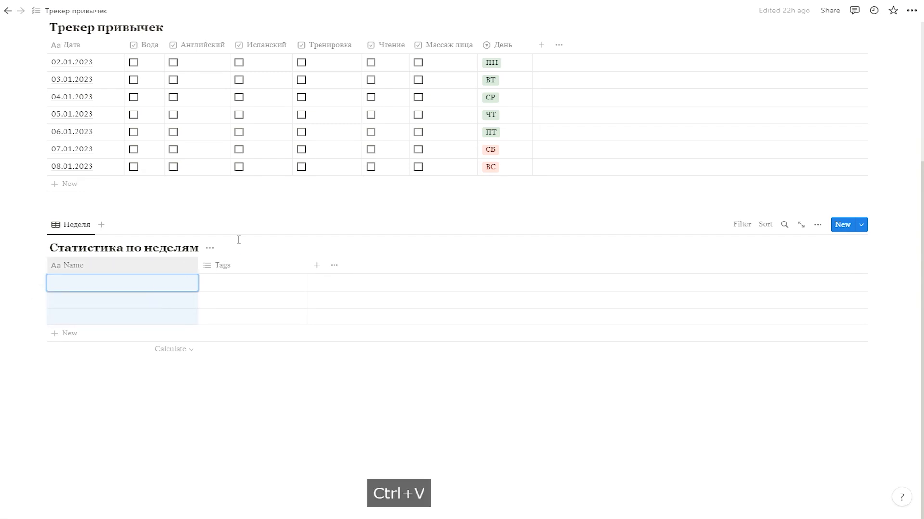
Narrow the Name column of Статистика по неделям to fit the dates and rename it Неделя.
scroll(239, 246, "down", 2)
left_click_drag(198, 153, 121, 153)
left_click(82, 153)
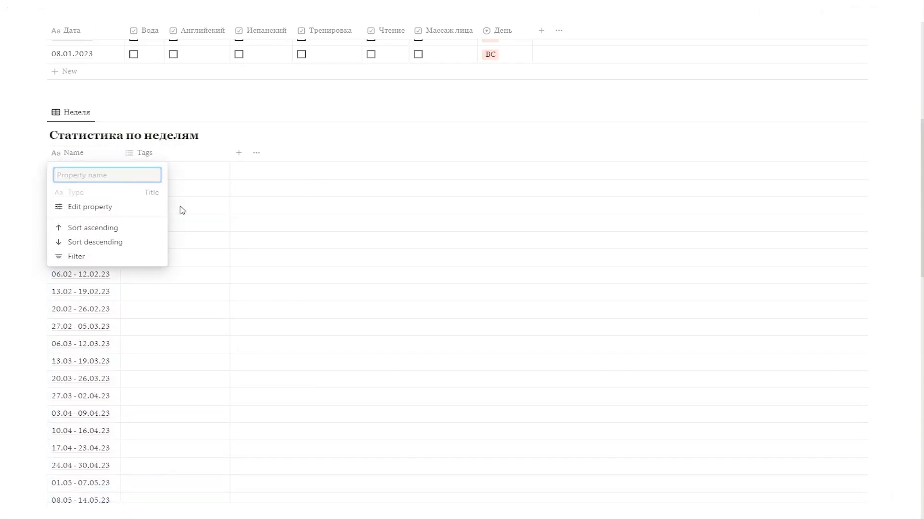
Delete the Tags property from the Статистика по неделям table.
left_click(140, 152)
left_click(140, 152)
left_click(178, 292)
left_click(352, 273)
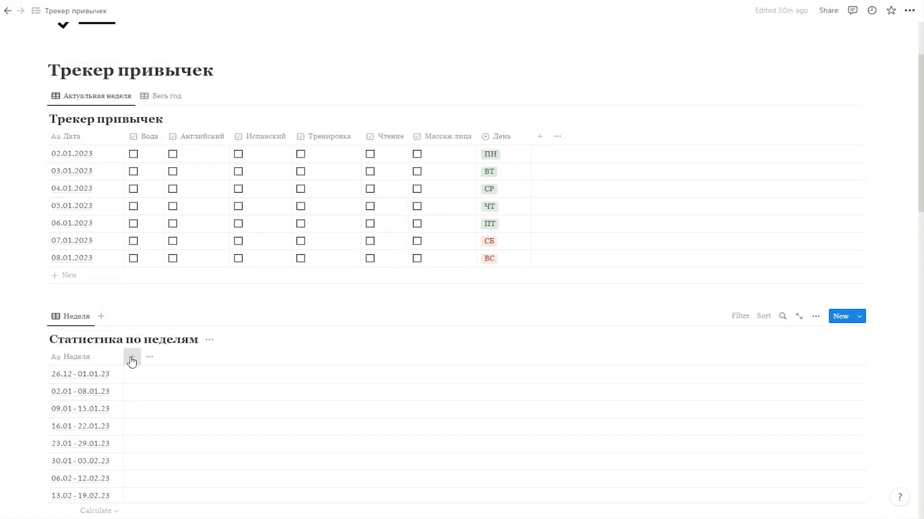
Add a Relation property to Статистика по неделям that links to the Трекер привычек database and also shows there.
left_click(132, 358)
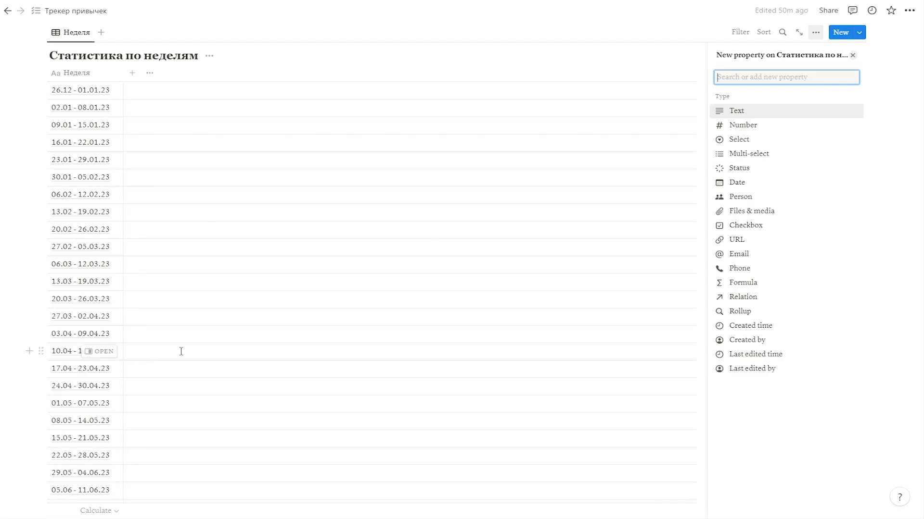
left_click(743, 297)
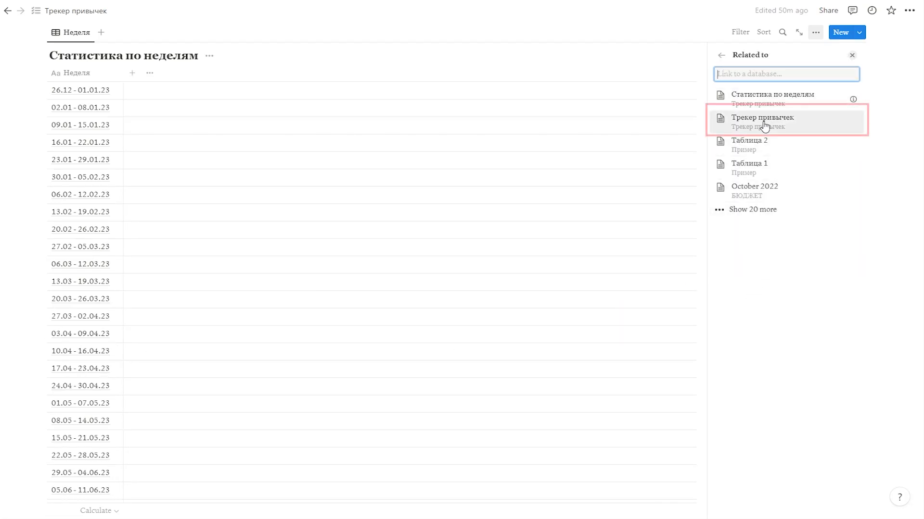
left_click(765, 129)
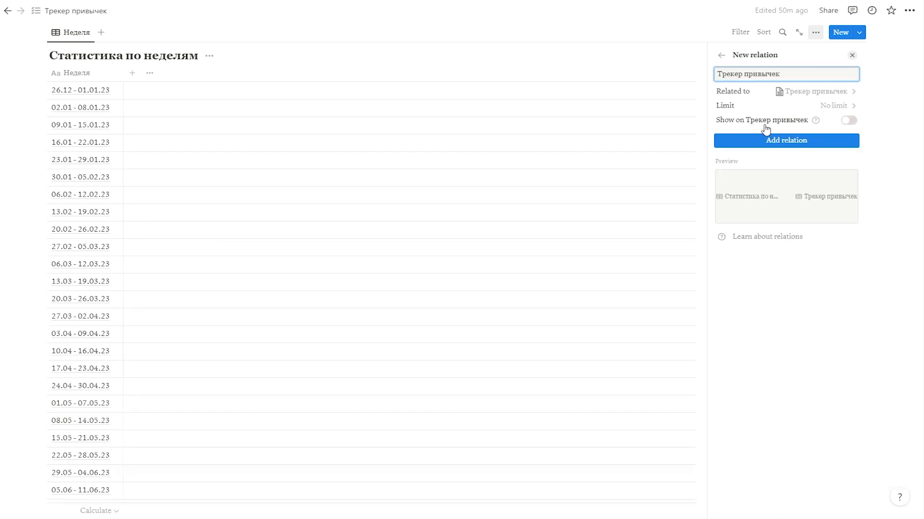
left_click(850, 120)
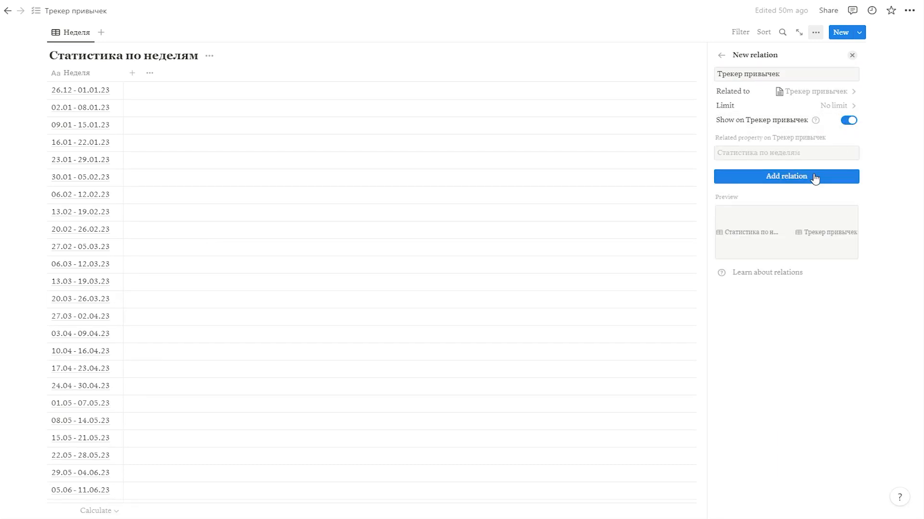
left_click(792, 177)
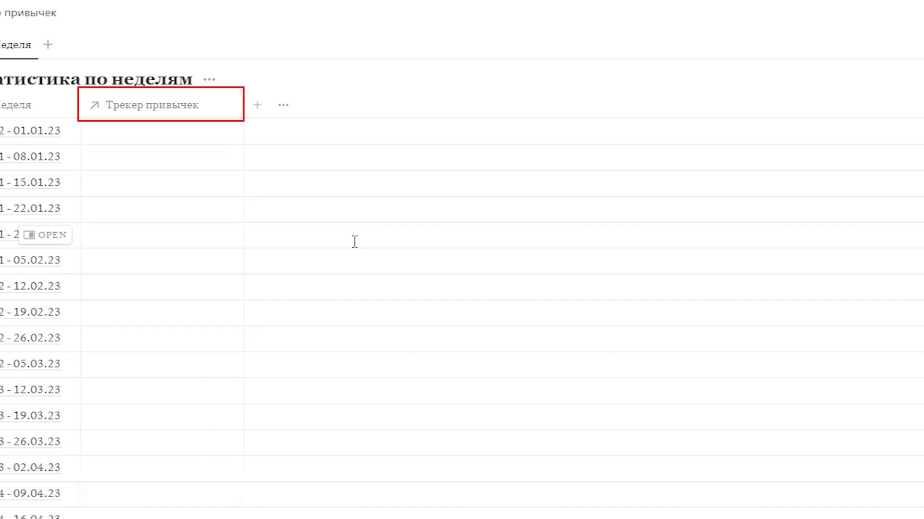
left_click(548, 158)
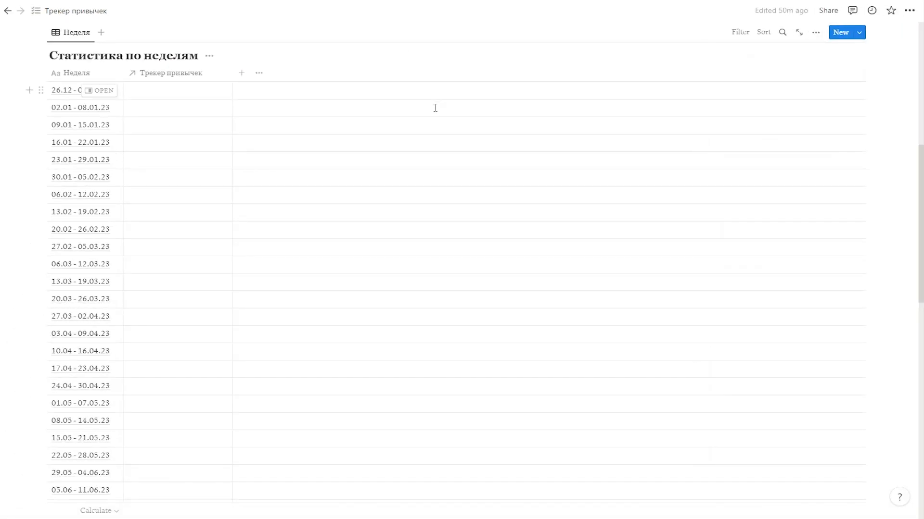
Unhide the Статистика по неделям relation property in the Актуальная неделя view of the Трекер привычек table.
scroll(436, 125, "up", 8)
scroll(543, 195, "down", 1)
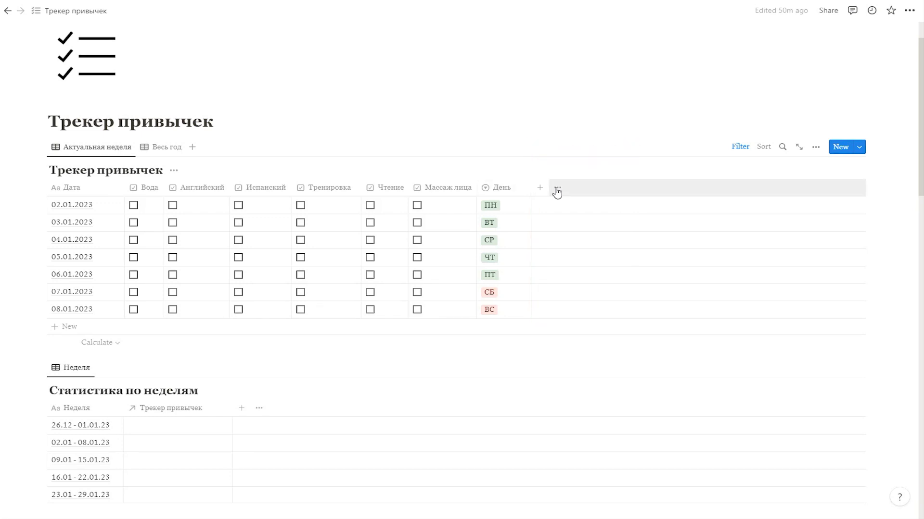
left_click(558, 188)
scroll(779, 270, "down", 3)
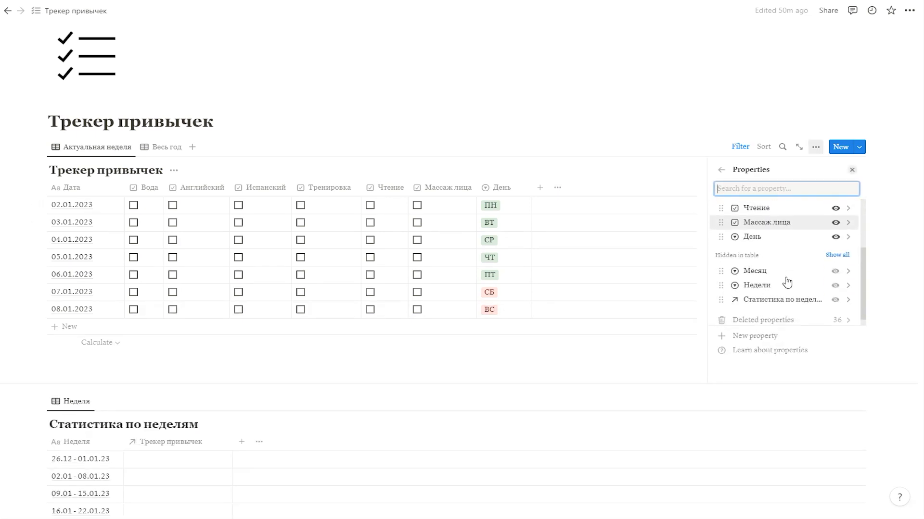
left_click(836, 296)
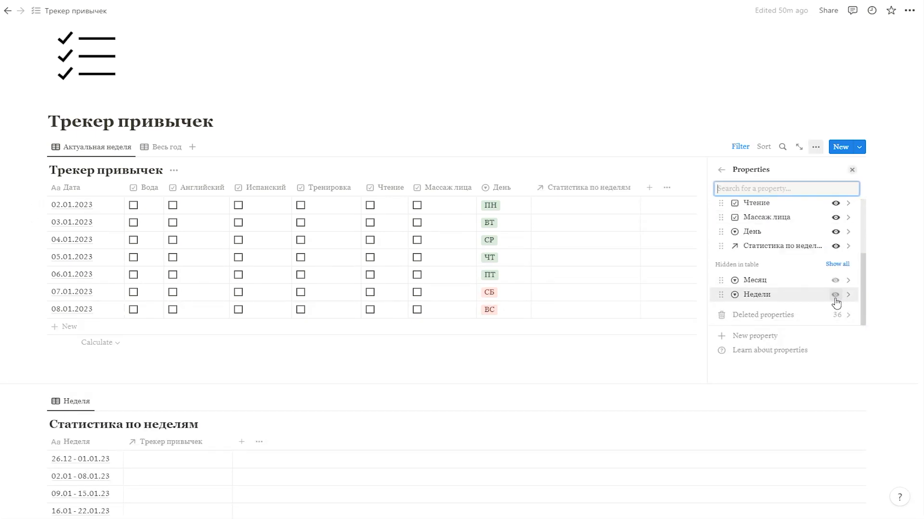
left_click(631, 360)
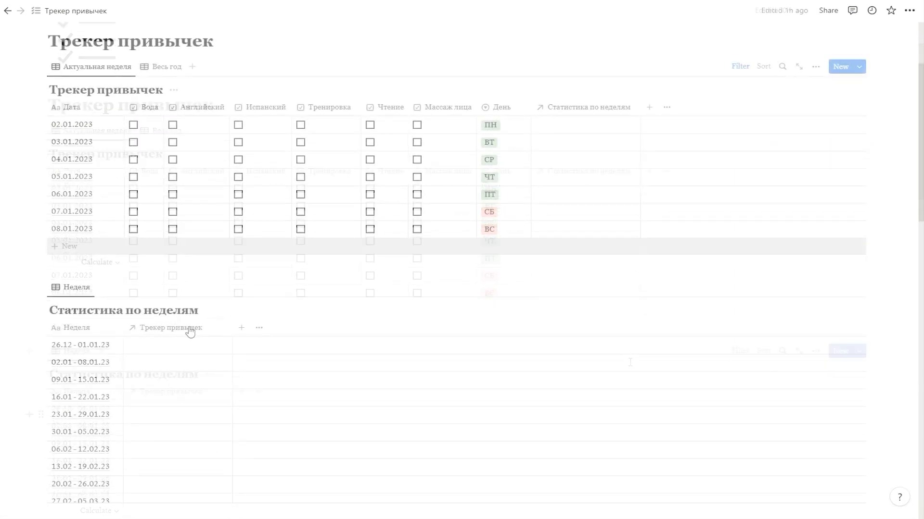
Link the 01.01.2023 page to the 26.12 - 01.01.23 week in the Трекер привычек relation column.
left_click(158, 354)
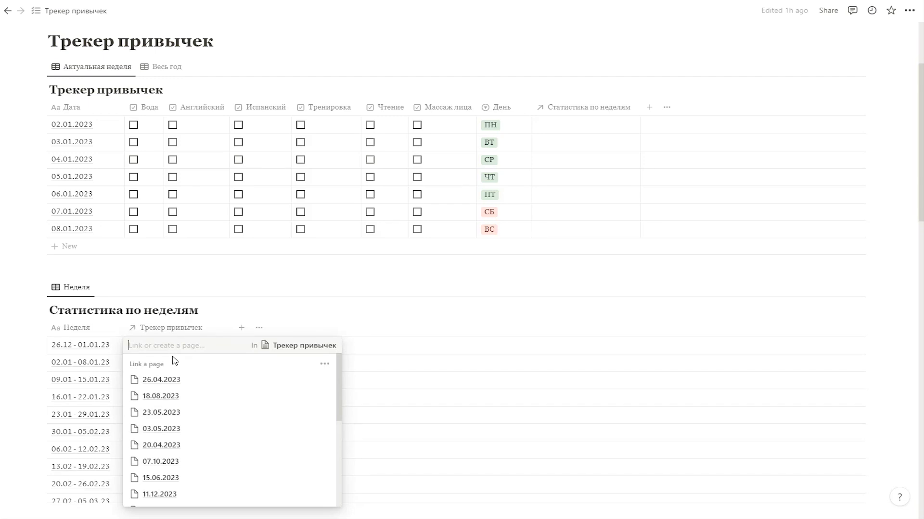
type("01.01")
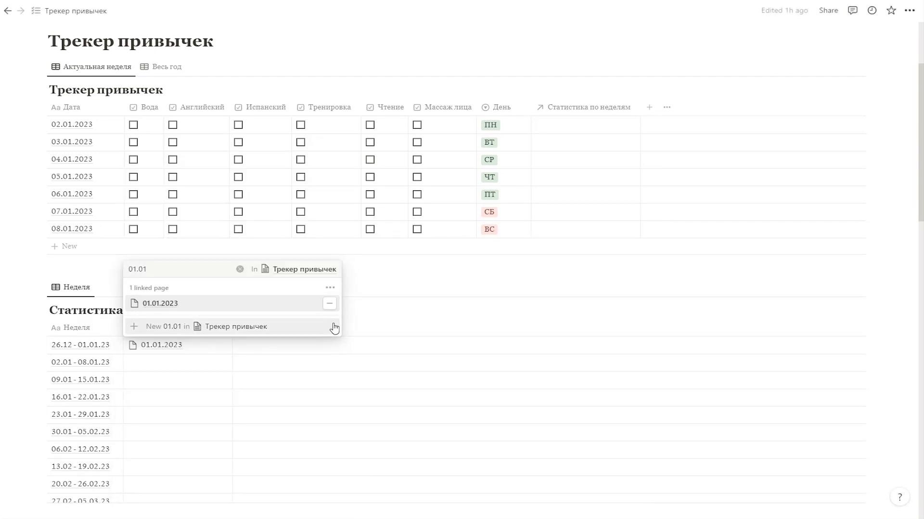
Link the pages 02.01.2023, 03.01.2023 and 04.01.2023 to the 02.01 - 08.01.23 week in its Трекер привычек cell.
key("Escape")
left_click(174, 364)
type("02.01.")
left_click(163, 321)
key("ctrl+a")
type("03.01.")
left_click(153, 321)
key("ctrl+a")
type("04.01.")
left_click(162, 321)
key("Escape")
Link the 09.01.2023 page to the 09.01 - 15.01.23 week in the Статистика по неделям table.
left_click(154, 404)
type("09.01")
left_click(163, 361)
key("Escape")
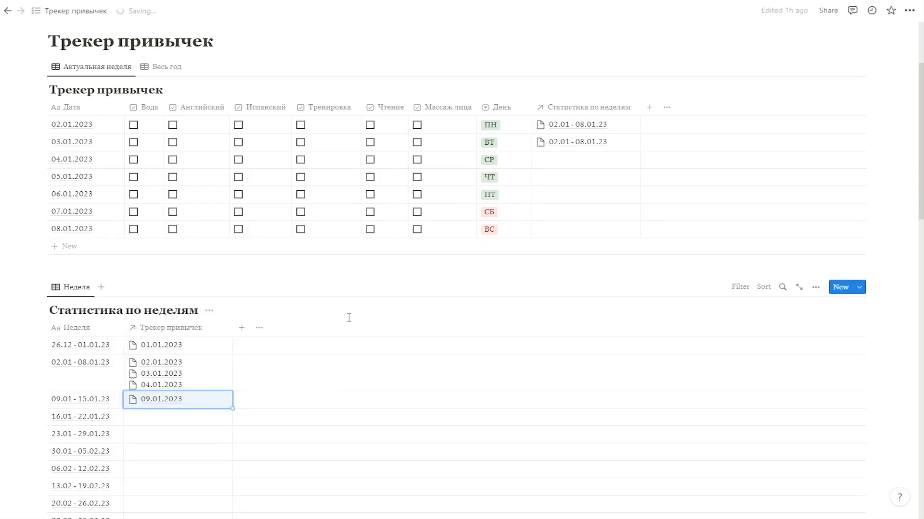
Clear all links from the relation columns of both the Статистика по неделям and Трекер привычек tables.
left_click_drag(178, 346, 176, 397)
key("Delete")
left_click(303, 316)
left_click_drag(618, 124, 619, 147)
key("Delete")
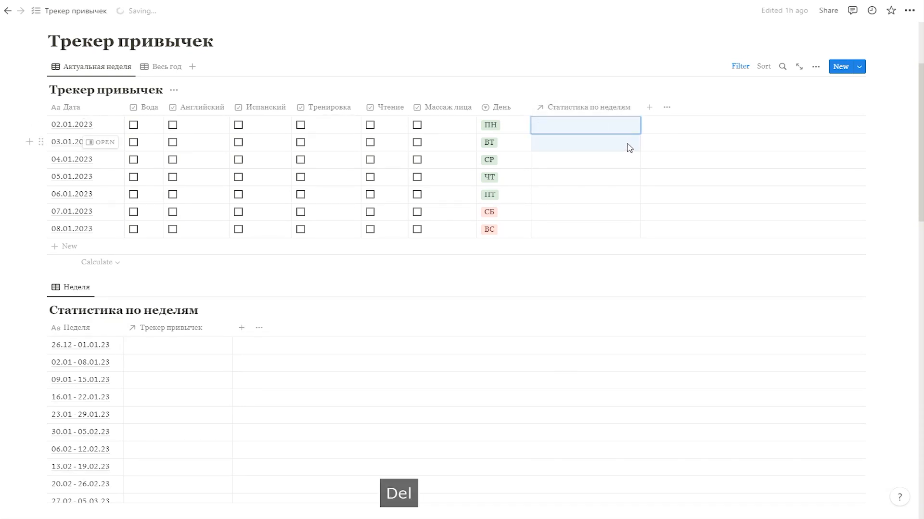
left_click(348, 72)
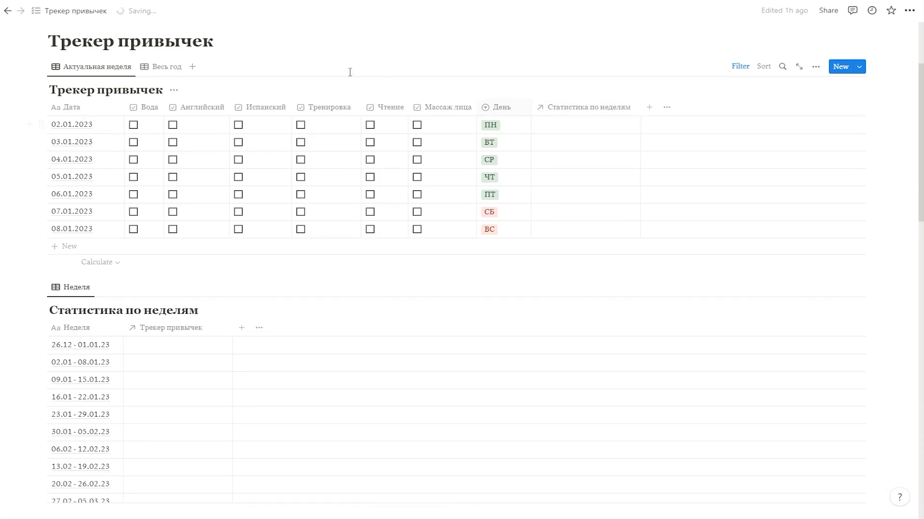
Show the Статистика по неделям property in the Весь год view and place its column right after Дата.
left_click(161, 72)
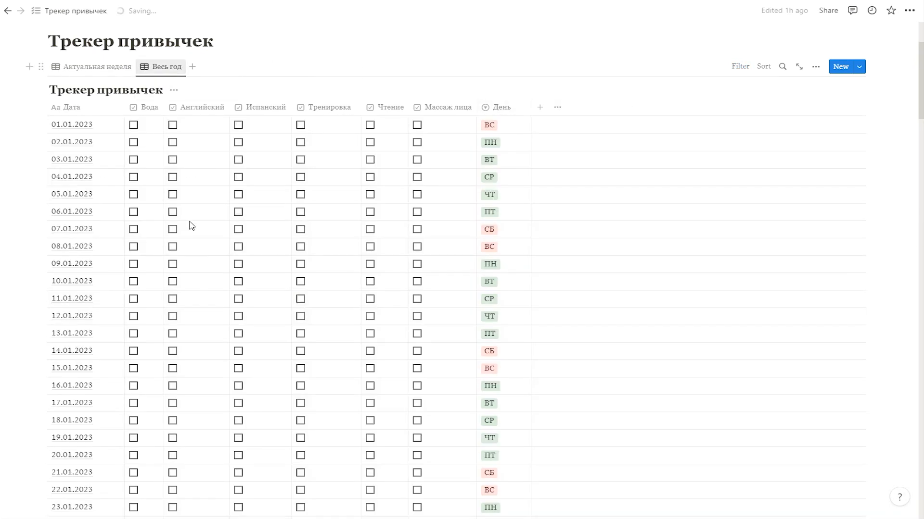
left_click(557, 109)
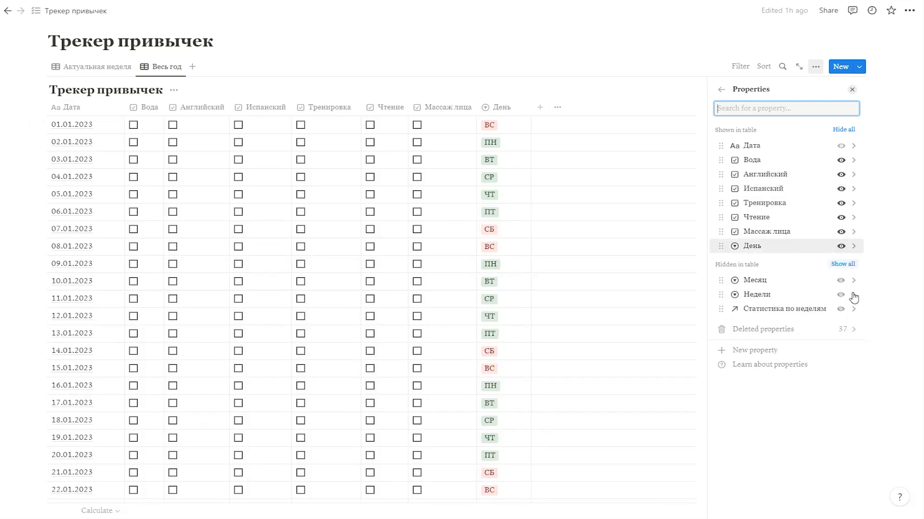
left_click(840, 309)
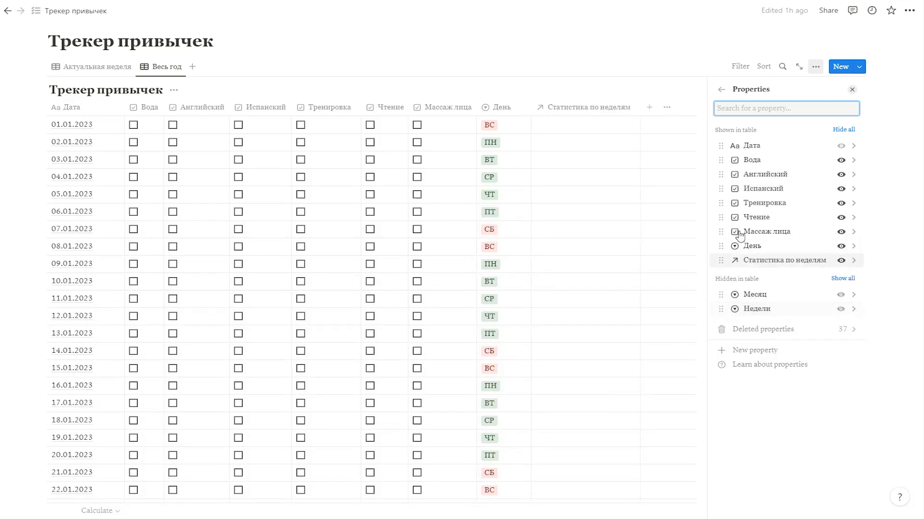
left_click_drag(578, 111, 209, 115)
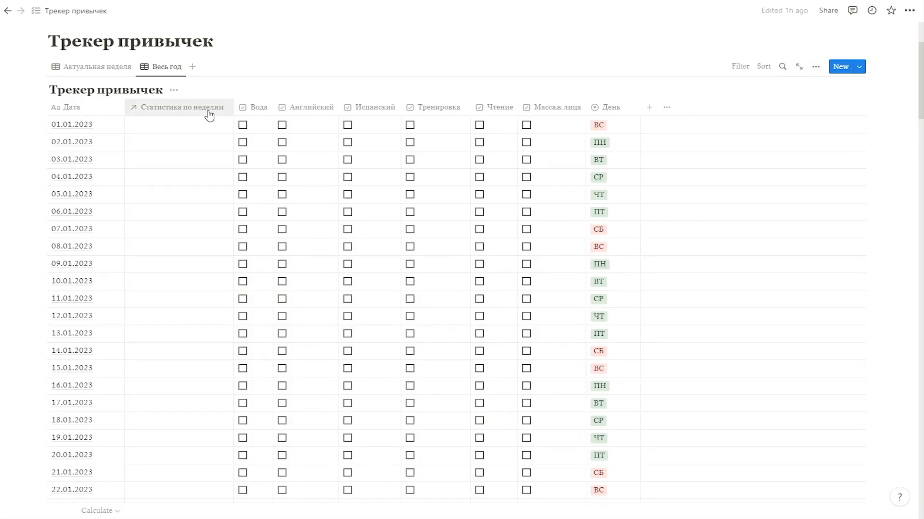
Link the 01.01.2023 entry to the 26.12 - 01.01.23 week in the Статистика по неделям column.
left_click(188, 130)
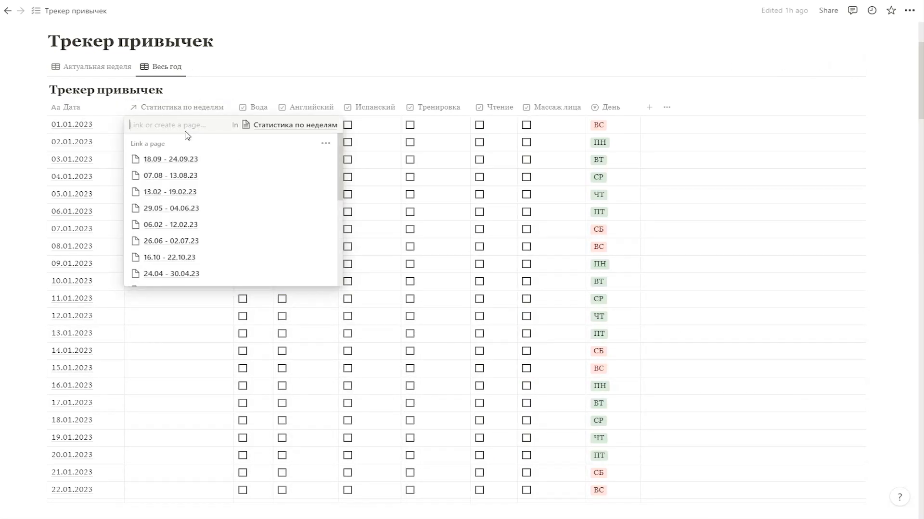
scroll(177, 250, "down", 10)
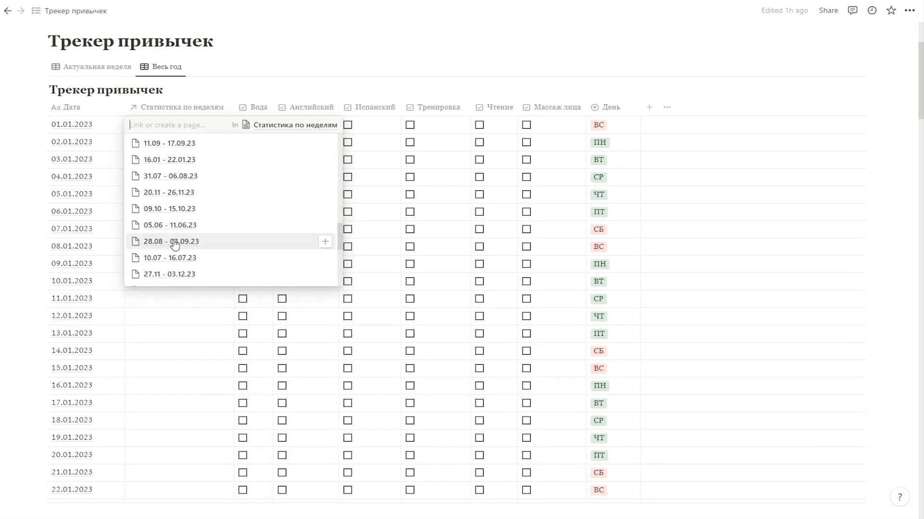
left_click(160, 275)
left_click(195, 101)
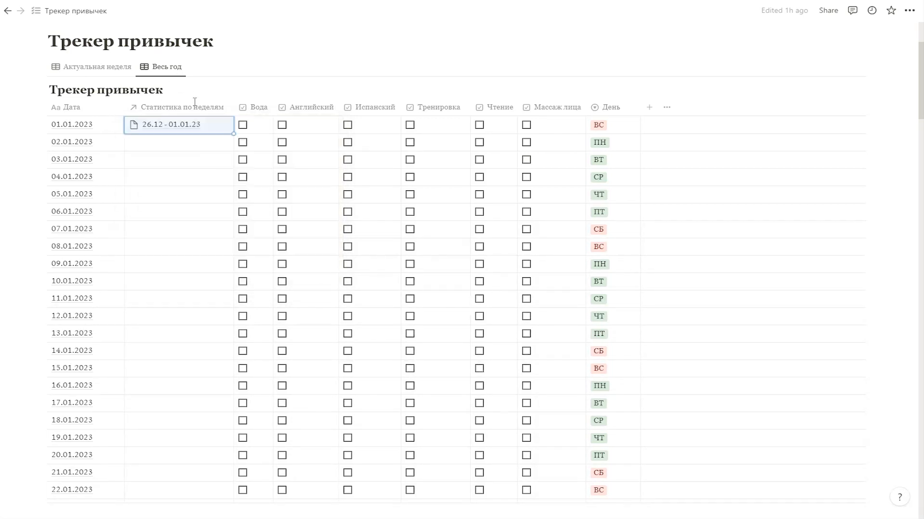
Link the 02.01.2023 entry to the 02.01 - 08.01.23 week and copy that link to the entries 03.01.2023 through 08.01.2023.
left_click(160, 146)
scroll(195, 283, "down", 5)
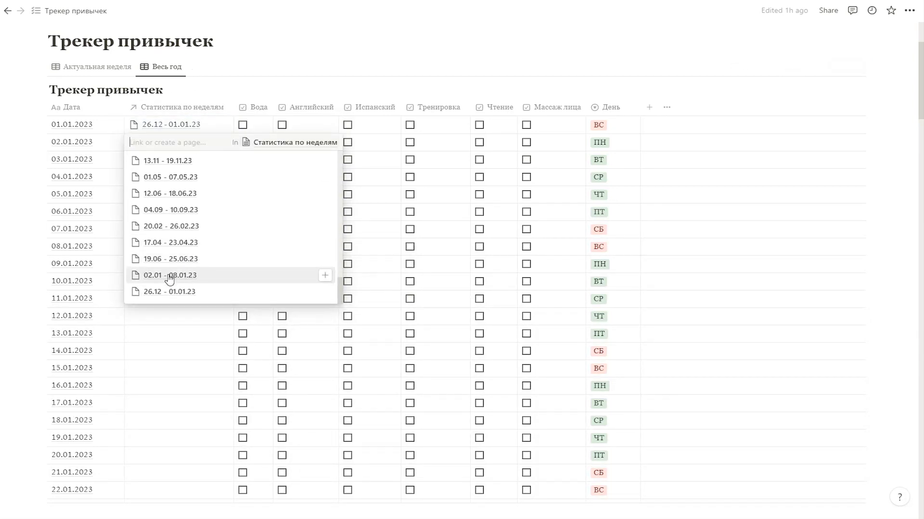
left_click(325, 275)
left_click(233, 67)
key("ctrl+c")
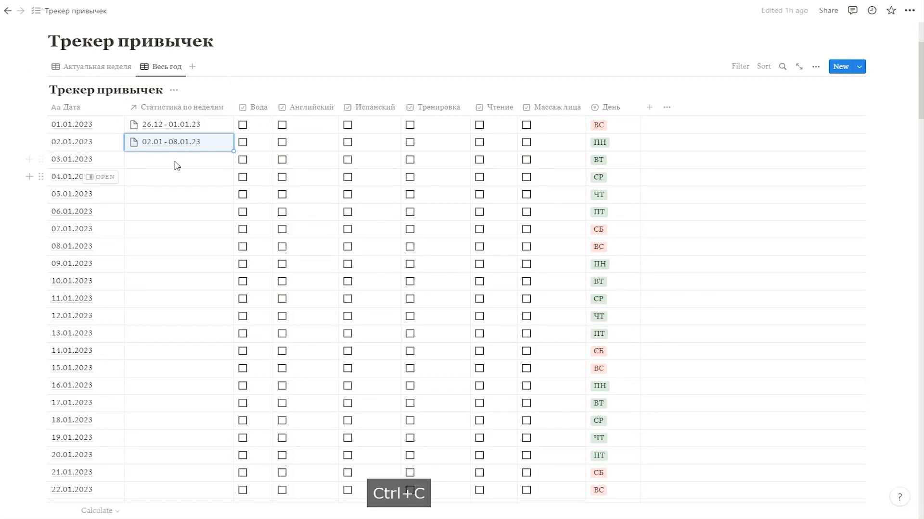
left_click_drag(176, 162, 178, 248)
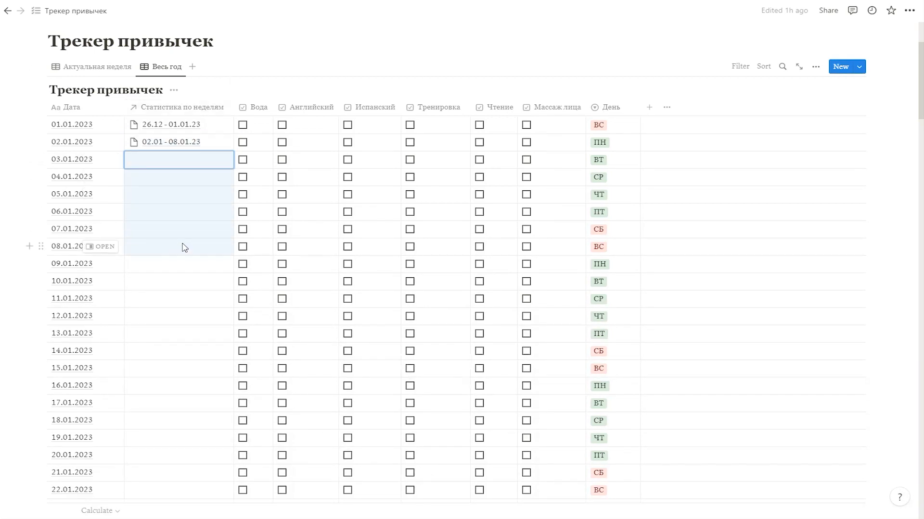
key("ctrl+v")
Link all entries from 09.01.2023 through 31.12.2023 to their matching weeks in the Статистика по неделям column.
left_click(181, 267)
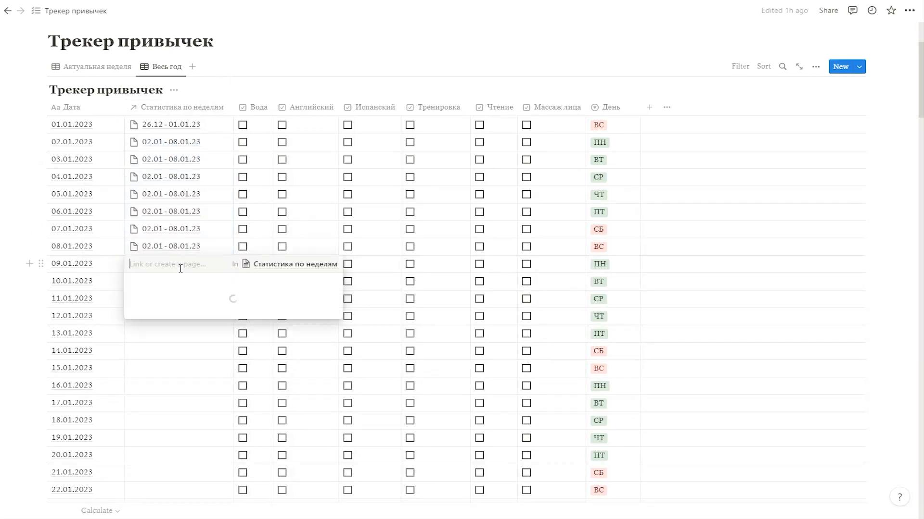
type("09")
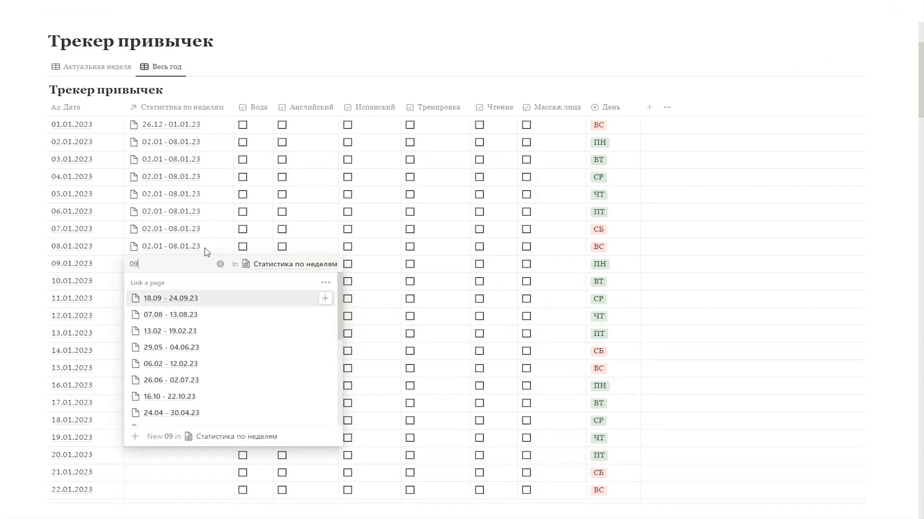
key("ctrl+v")
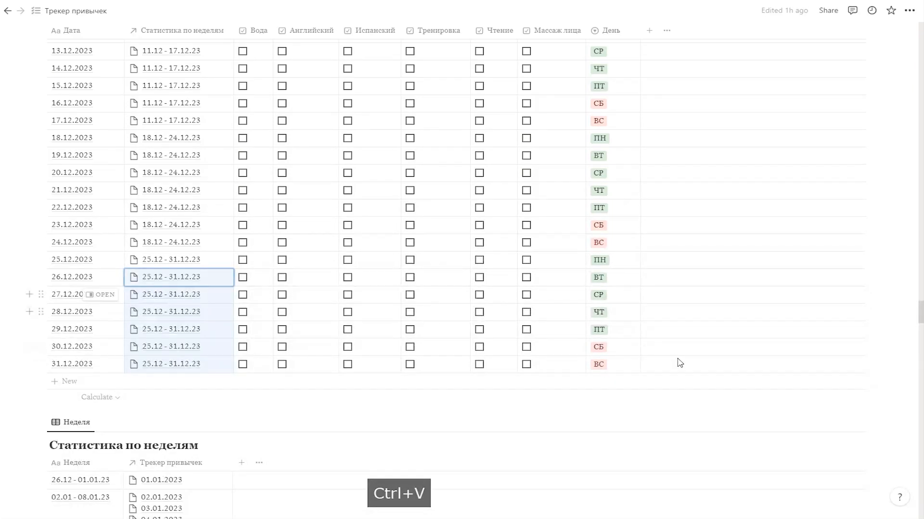
Move the Статистика по неделям column after День and hide it in the Весь год view.
scroll(679, 363, "up", 20)
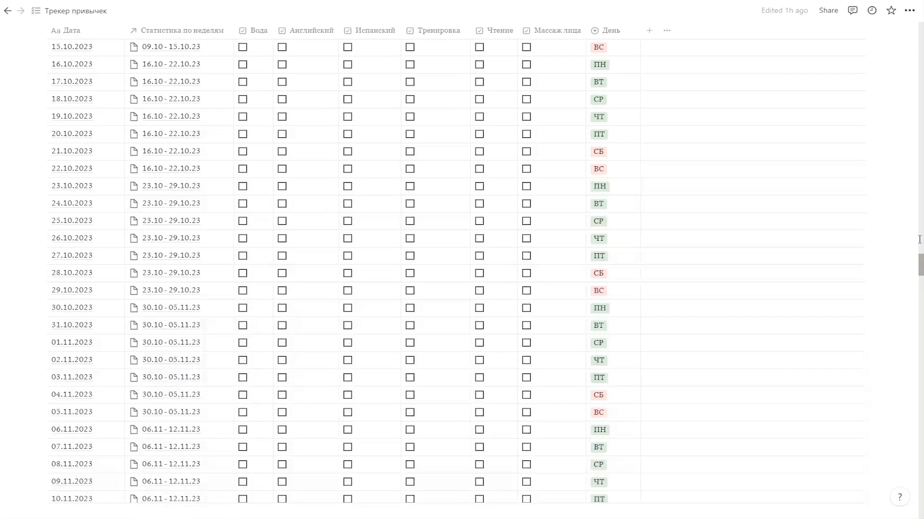
left_click_drag(433, 253, 615, 241)
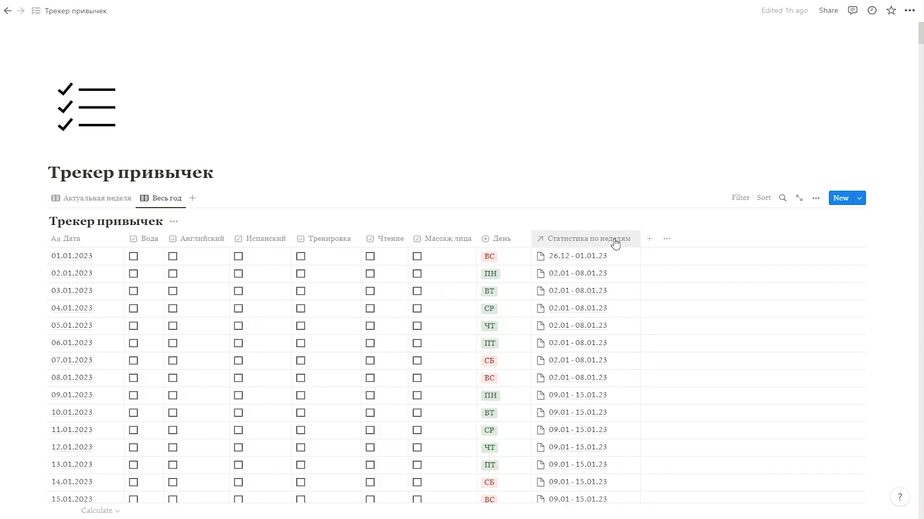
left_click(614, 241)
left_click(582, 365)
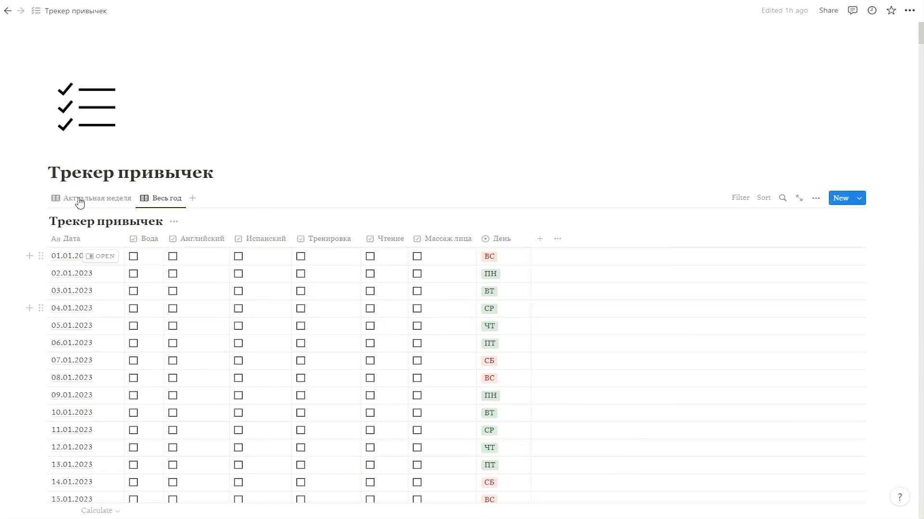
Hide the Трекер привычек column in the weekly table and the Статистика по неделям column in the Актуальная неделя view.
left_click(120, 205)
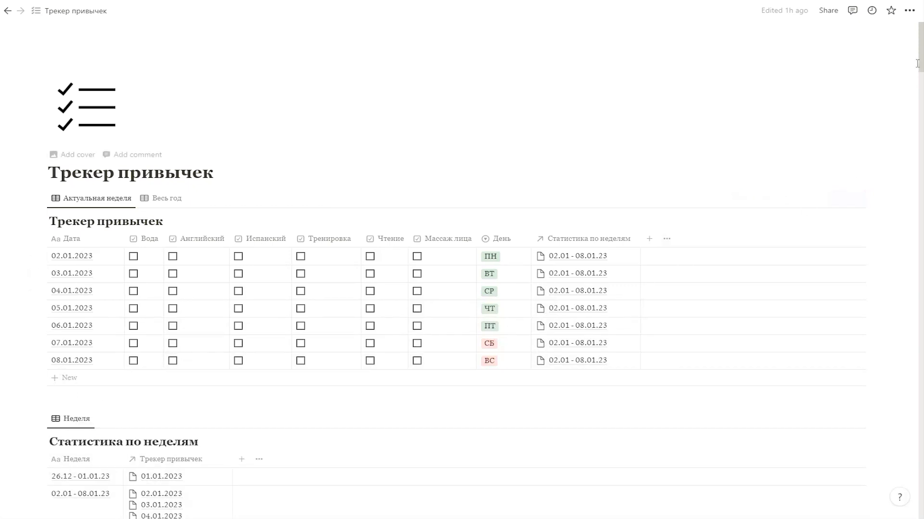
left_click_drag(921, 51, 920, 138)
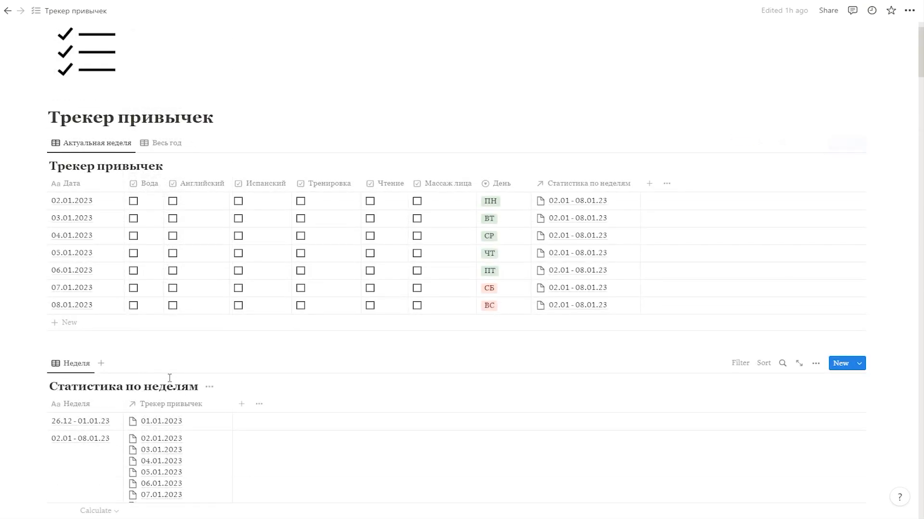
left_click(171, 406)
left_click(173, 350)
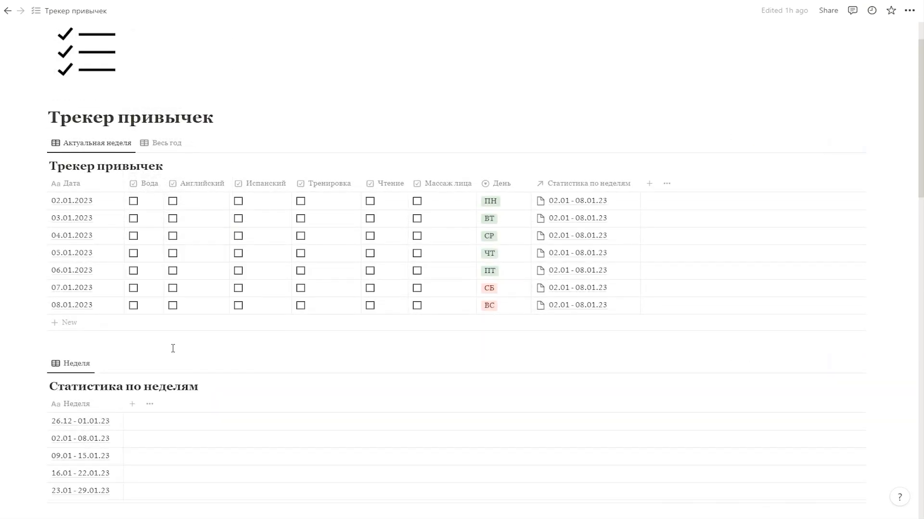
left_click(572, 186)
left_click(577, 310)
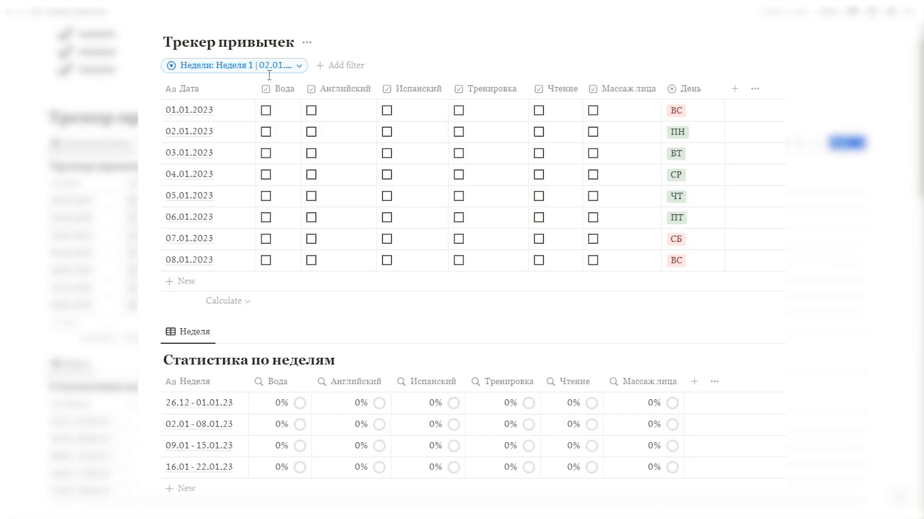
Tick all six habit checkboxes for every date from 01.01.2023 to 08.01.2023 in the Трекер привычек table.
left_click(310, 111)
left_click(387, 110)
left_click(458, 111)
left_click(539, 110)
left_click(592, 111)
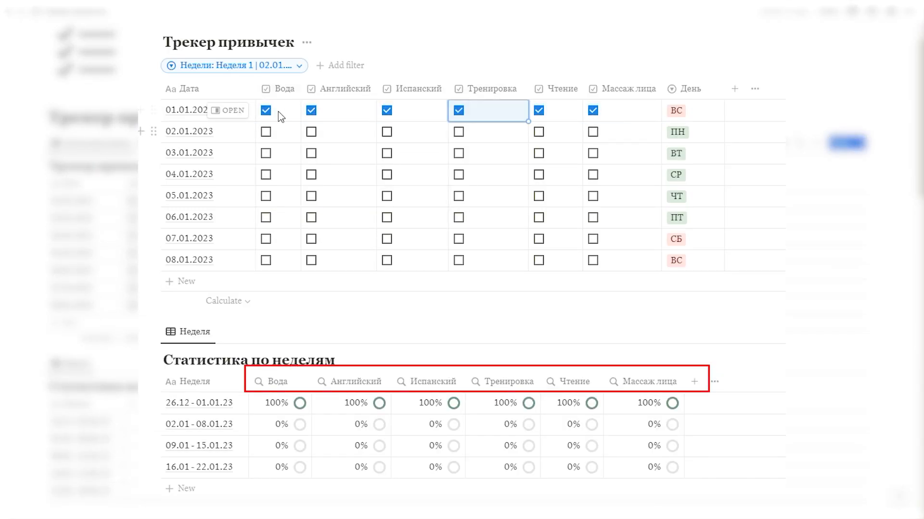
left_click(265, 131)
left_click(311, 131)
left_click(387, 131)
left_click(458, 132)
left_click(539, 131)
left_click(592, 131)
left_click(265, 153)
left_click(311, 152)
left_click(387, 153)
left_click(458, 153)
left_click(592, 153)
left_click(265, 175)
left_click(311, 175)
left_click(387, 174)
left_click(458, 175)
left_click(539, 174)
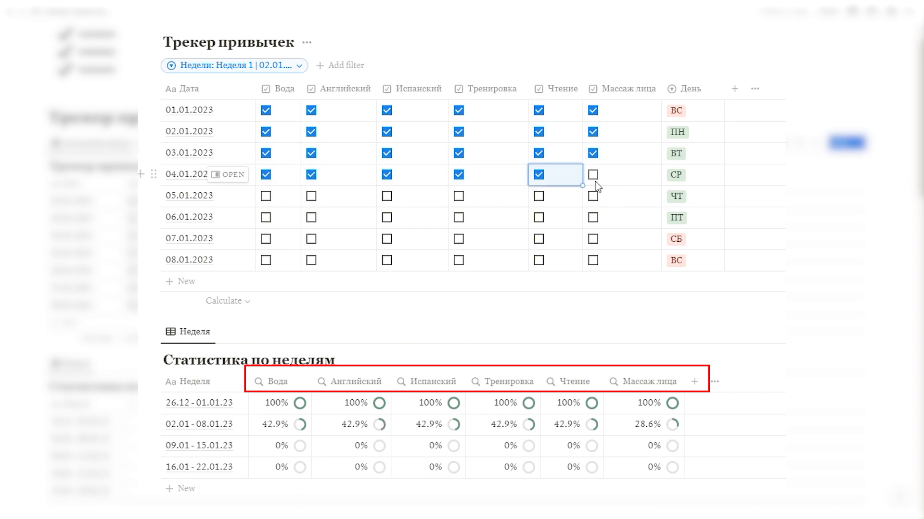
left_click(592, 175)
left_click(265, 196)
left_click(311, 195)
left_click(386, 196)
left_click(458, 195)
left_click(539, 196)
left_click(593, 196)
left_click(266, 217)
left_click(310, 217)
left_click(387, 218)
left_click(458, 217)
left_click(539, 217)
left_click(593, 217)
left_click(265, 239)
left_click(311, 239)
left_click(387, 239)
left_click(458, 239)
left_click(538, 239)
left_click(593, 239)
left_click(266, 261)
left_click(310, 260)
left_click(387, 261)
left_click(458, 260)
left_click(538, 260)
left_click(593, 260)
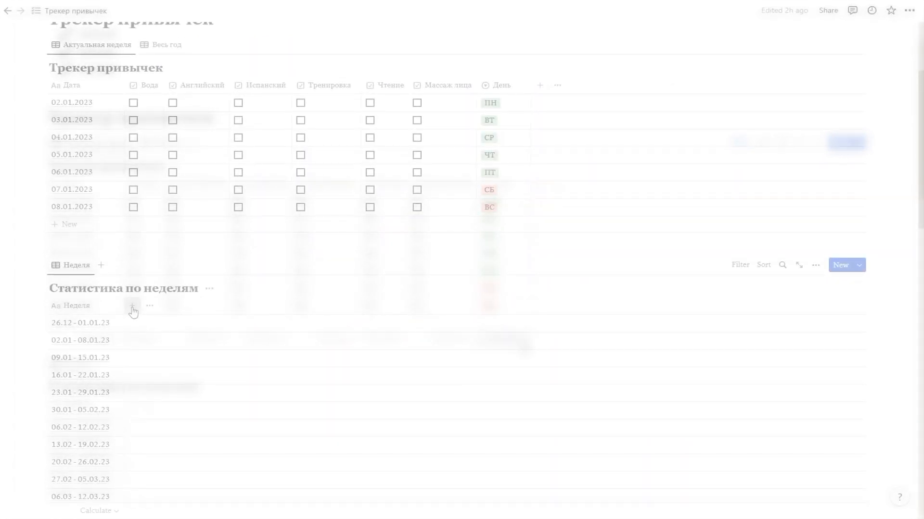
Add a Rollup property to the Статистика по неделям table, based on the Трекер привычек relation.
left_click(132, 306)
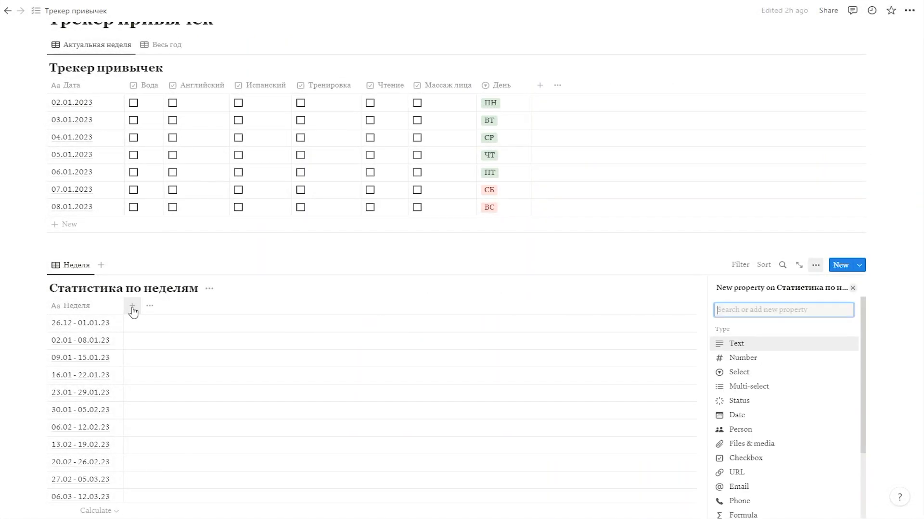
scroll(789, 392, "down", 2)
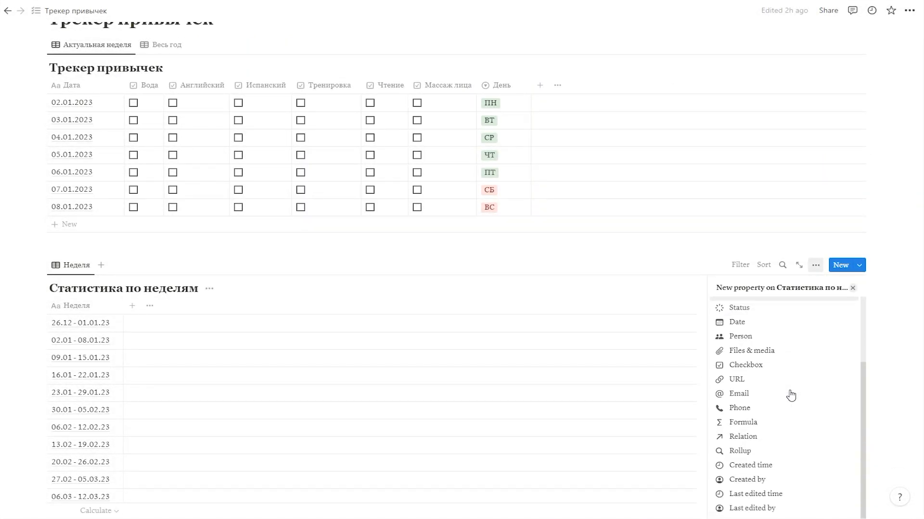
left_click(752, 453)
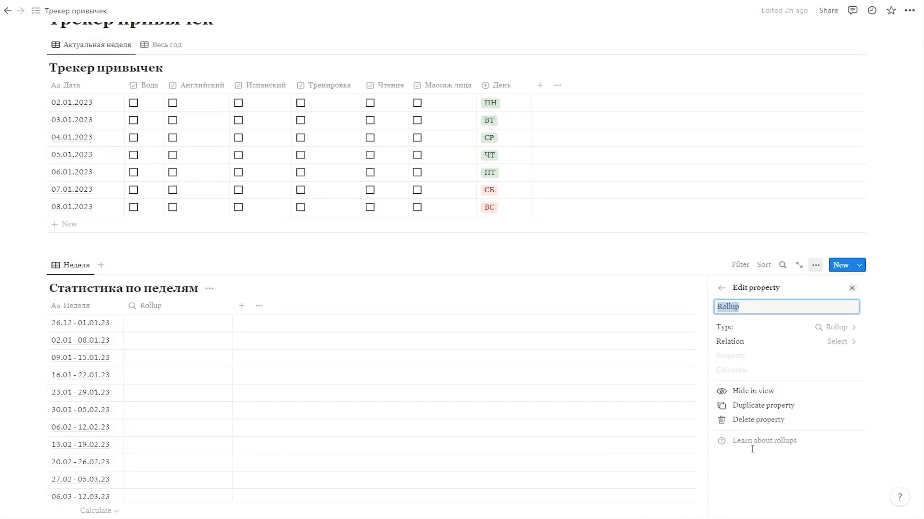
left_click(839, 342)
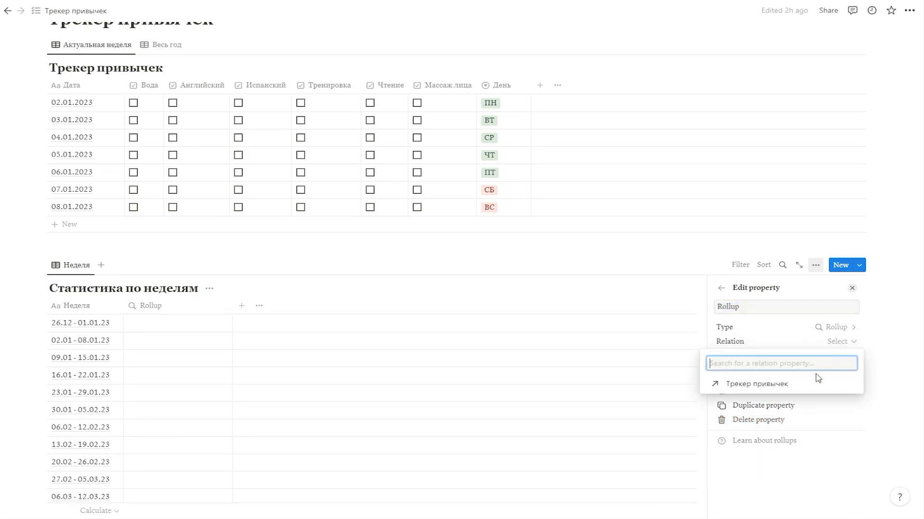
left_click(798, 393)
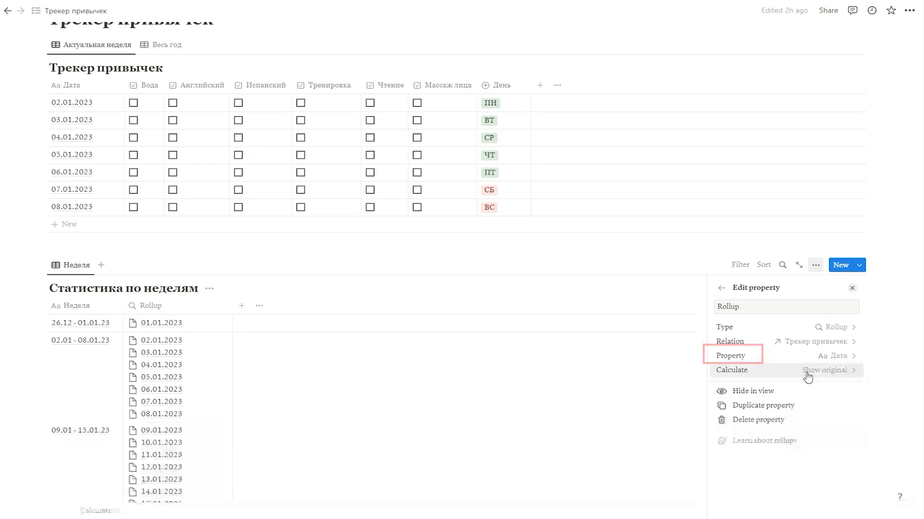
Set the rollup to take the Вода property and calculate Percent checked.
left_click(821, 361)
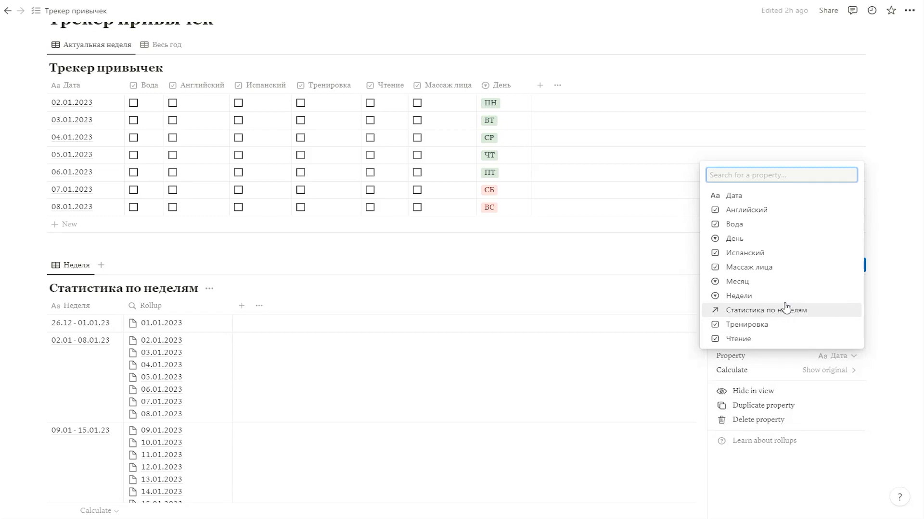
left_click(758, 227)
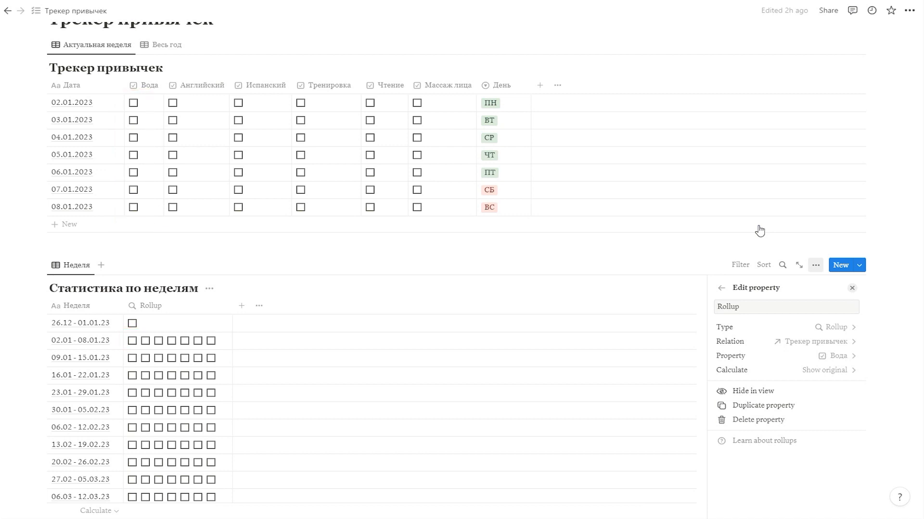
left_click(816, 372)
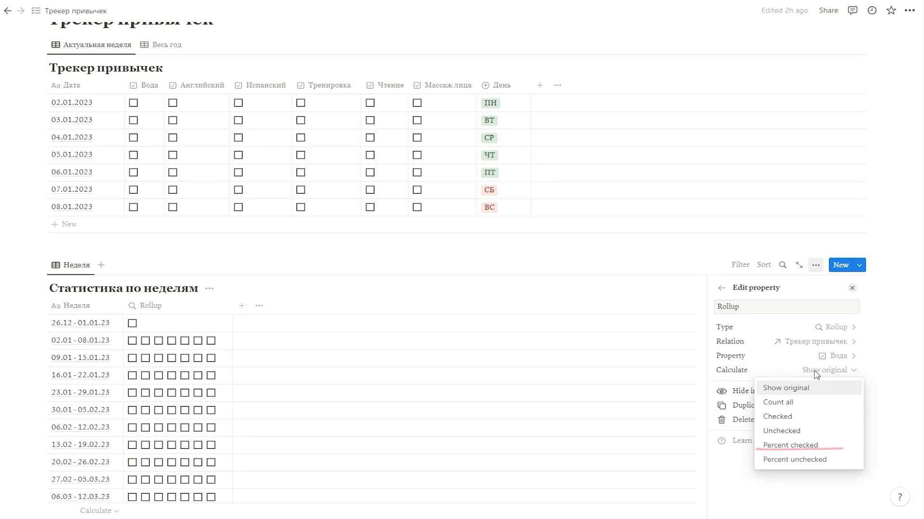
left_click(802, 447)
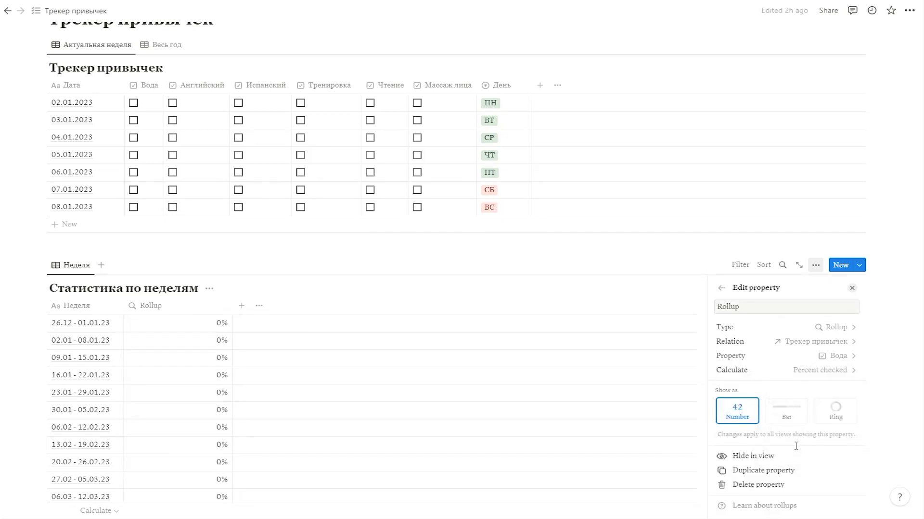
Tick Вода for every date from 02.01.2023 to 08.01.2023 and show the weekly table's rollup as a Ring.
left_click(133, 102)
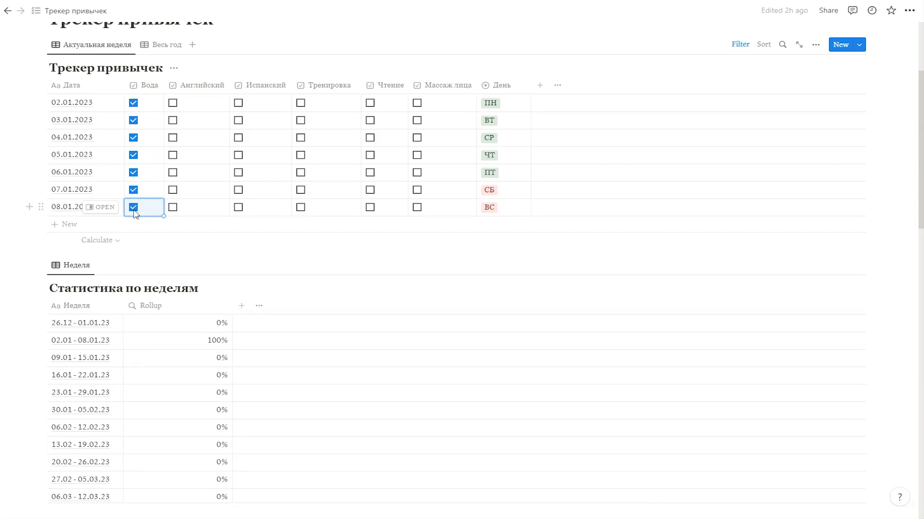
left_click(161, 312)
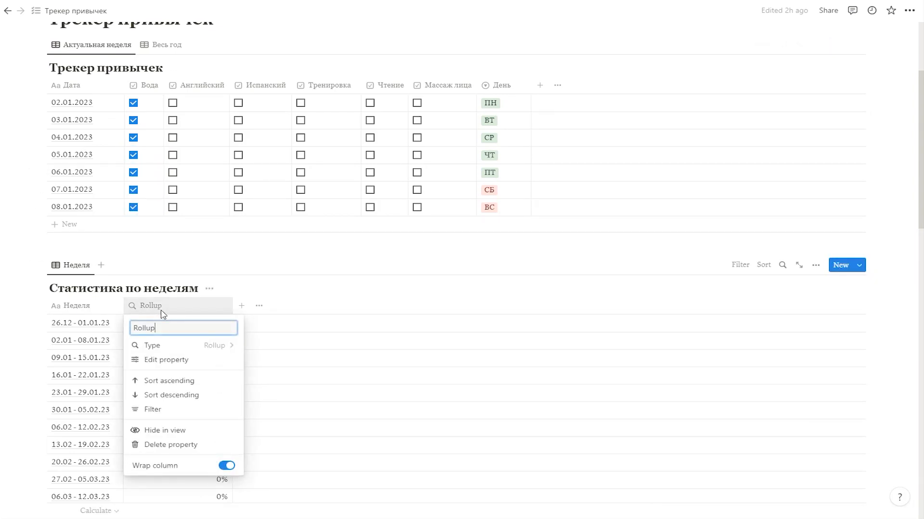
left_click(174, 361)
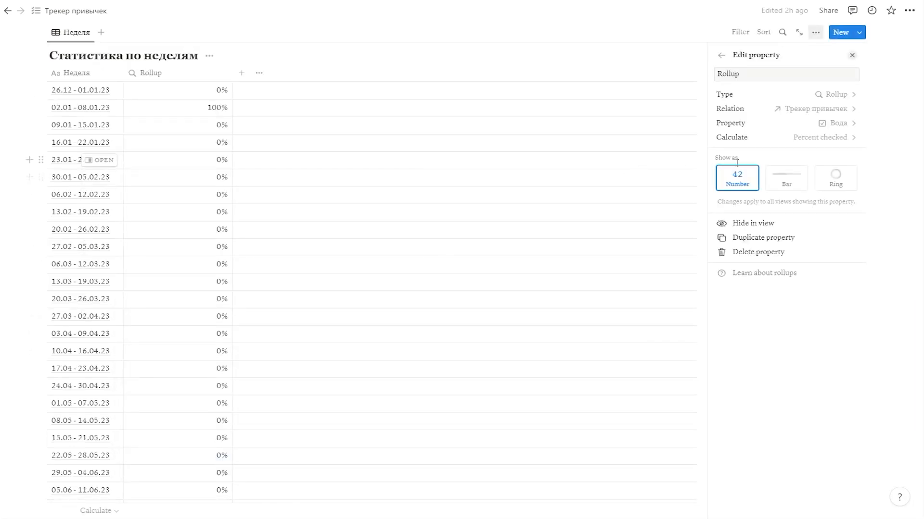
left_click(841, 188)
key("Escape")
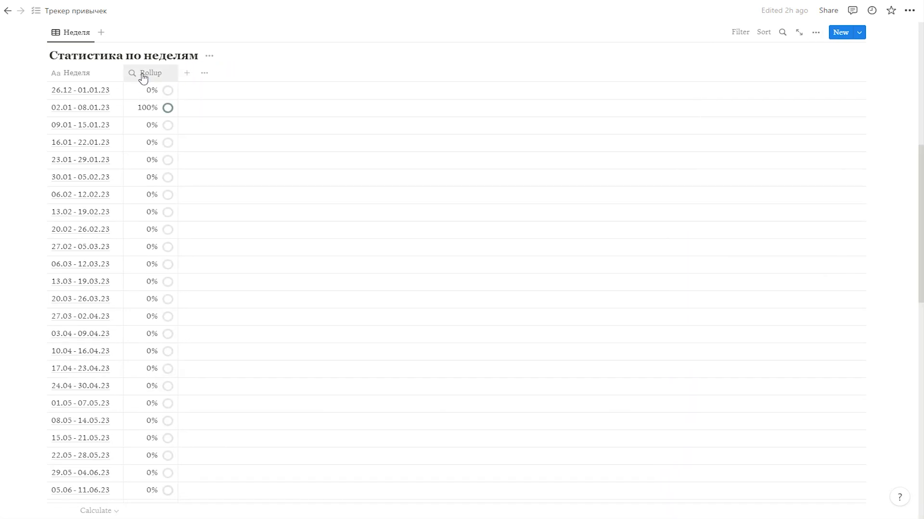
Rename the Rollup column in the Статистика по неделям table to Вода.
left_click(144, 73)
left_click_drag(160, 91, 126, 105)
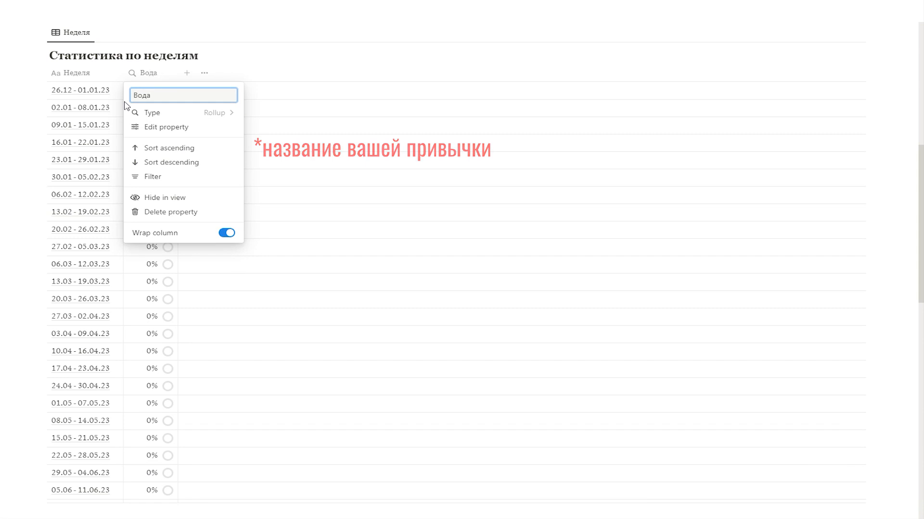
left_click(324, 85)
Add an Английский rollup from the Трекер привычек relation, calculating Percent checked of Английский as a Ring, and narrow its column.
scroll(324, 107, "up", 5)
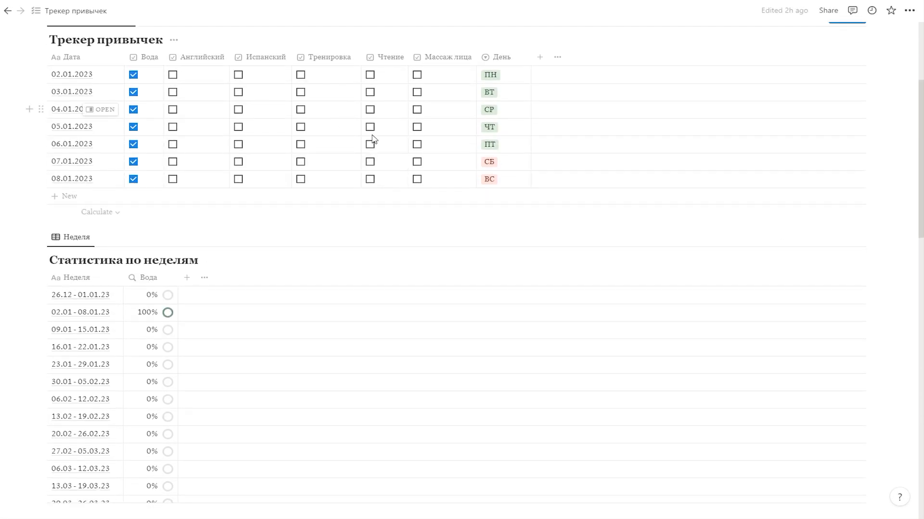
left_click(187, 277)
scroll(741, 449, "down", 2)
left_click(740, 449)
type("A")
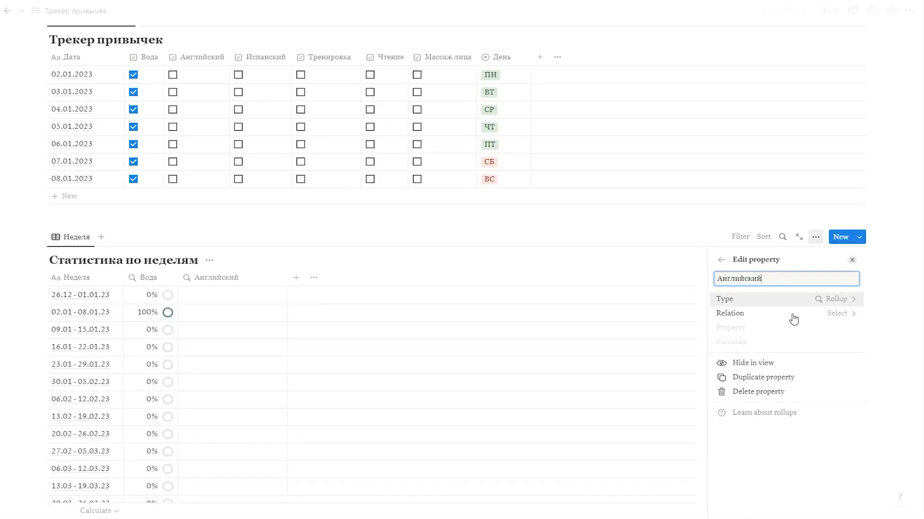
left_click(793, 319)
left_click(779, 328)
left_click(736, 181)
left_click(831, 383)
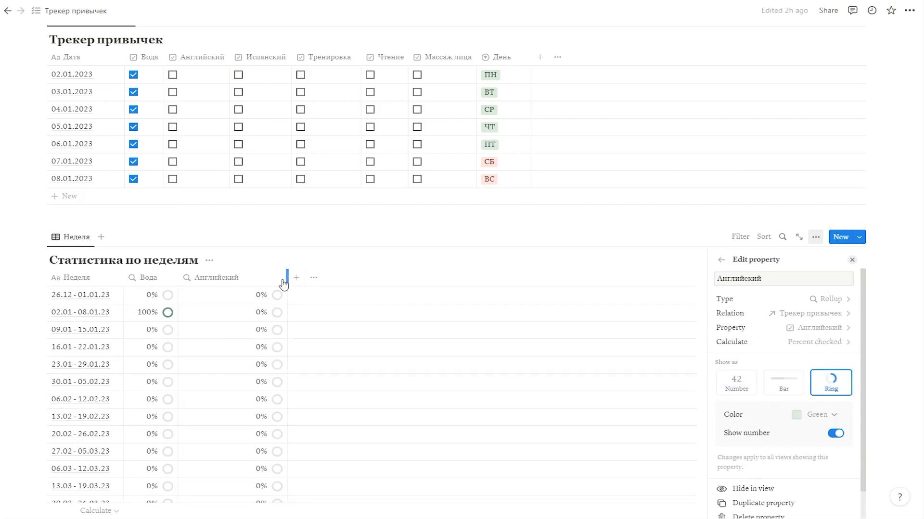
left_click_drag(287, 284, 246, 279)
Add an Испанский rollup from the Трекер привычек relation, calculating Percent checked of Испанский as a Ring, and narrow its column.
left_click(255, 278)
left_click(745, 450)
type("Испанский")
left_click(800, 313)
left_click(779, 328)
left_click(736, 196)
left_click(793, 342)
left_click(774, 398)
left_click(831, 382)
left_click_drag(356, 278, 311, 279)
Add a Тренировка rollup from the Трекер привычек relation, calculating Percent checked of Тренировка as a Ring, and narrow its column.
left_click(321, 280)
left_click(744, 450)
type("Тренировка")
left_click(793, 319)
left_click(750, 356)
left_click(824, 329)
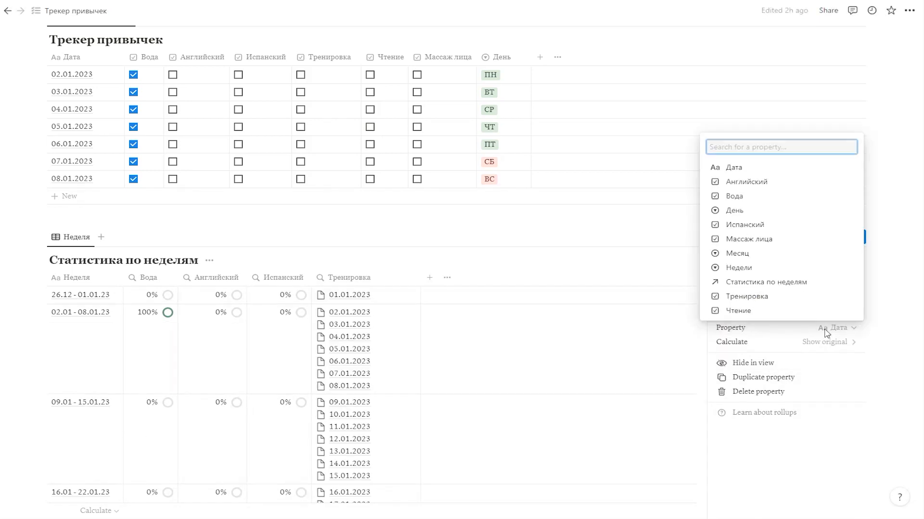
left_click(747, 296)
left_click(794, 342)
left_click(774, 398)
left_click(831, 382)
left_click_drag(421, 278, 374, 280)
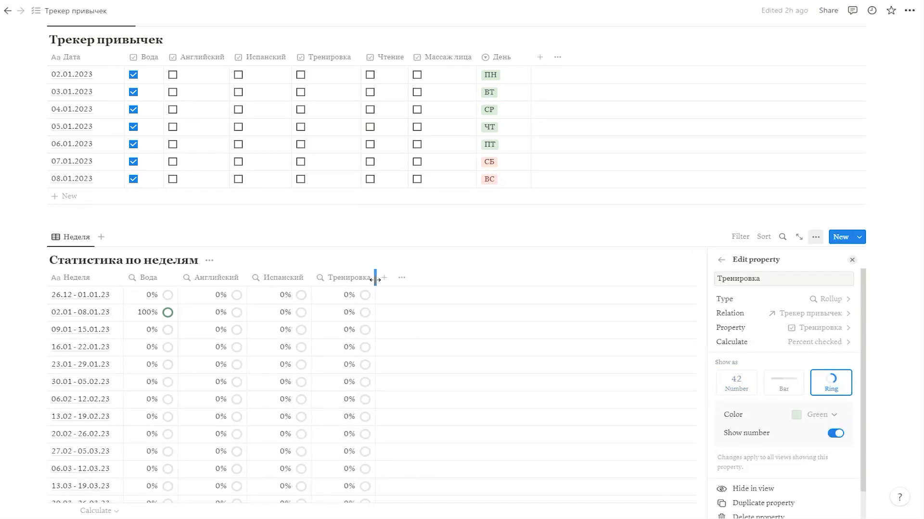
Add a Чтение rollup from the Трекер привычек relation, calculating Percent checked of Чтение as a Ring, and narrow its column.
left_click(383, 277)
left_click(745, 451)
type("Чтение")
left_click(727, 313)
left_click(750, 356)
left_click(817, 329)
left_click(738, 311)
left_click(794, 342)
left_click(774, 398)
left_click(830, 382)
left_click_drag(484, 278, 428, 280)
Add a rollup for the face-massage habit from the Трекер привычек relation, calculating Percent checked of Массаж лица as a Ring, and narrow its column.
left_click(439, 278)
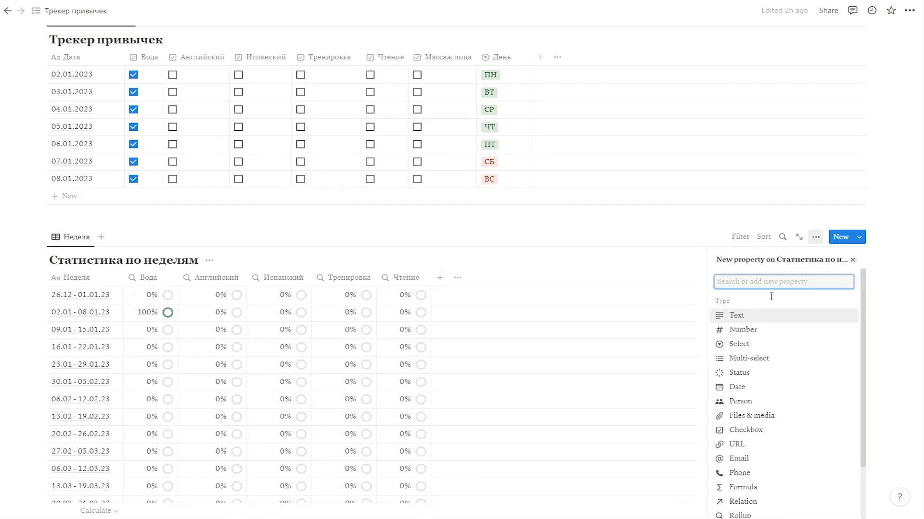
left_click(739, 515)
type("Массаж лица")
left_click(727, 313)
left_click(763, 357)
left_click(817, 328)
left_click(760, 239)
left_click(794, 342)
left_click(752, 418)
left_click(824, 382)
left_click_drag(540, 278, 501, 278)
Correct the misspelled name of the last rollup column to Массаж лица.
left_click(476, 278)
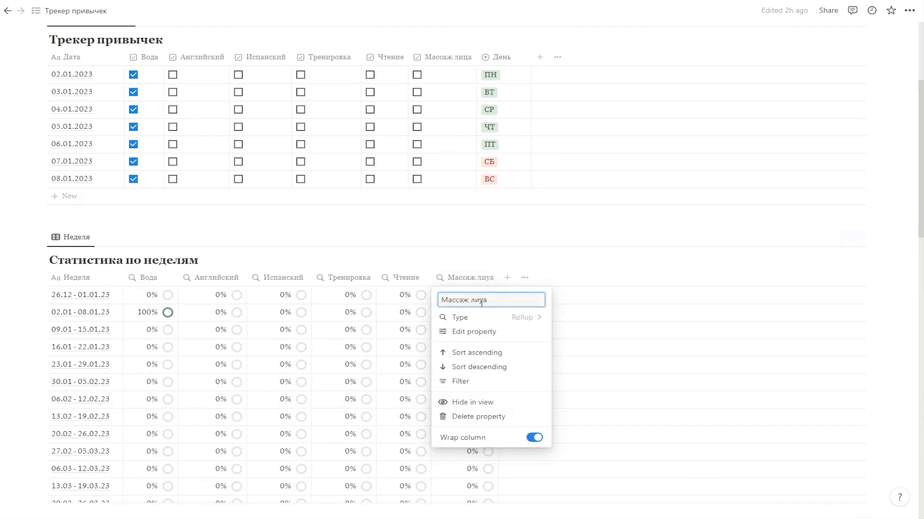
type("ица")
key("Return")
Add a Select property named № недели to the Статистика по неделям table.
scroll(563, 270, "down", 5)
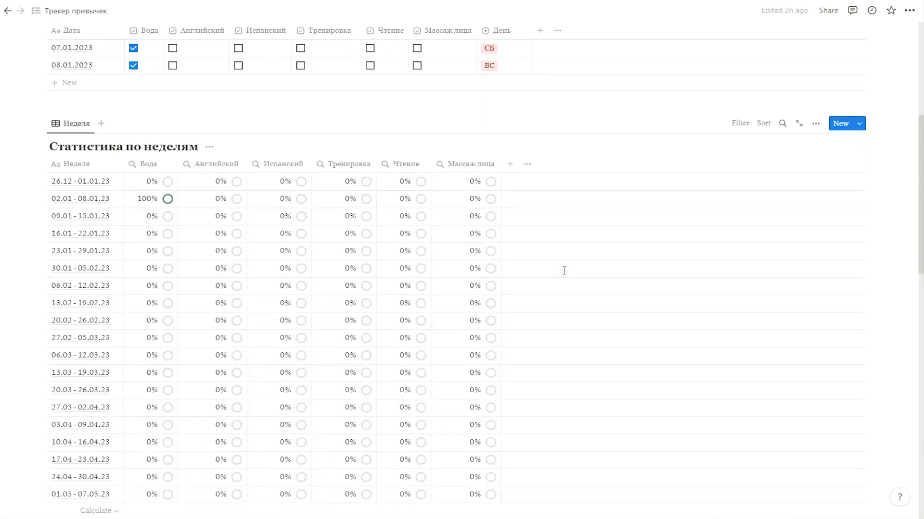
scroll(523, 297, "down", 12)
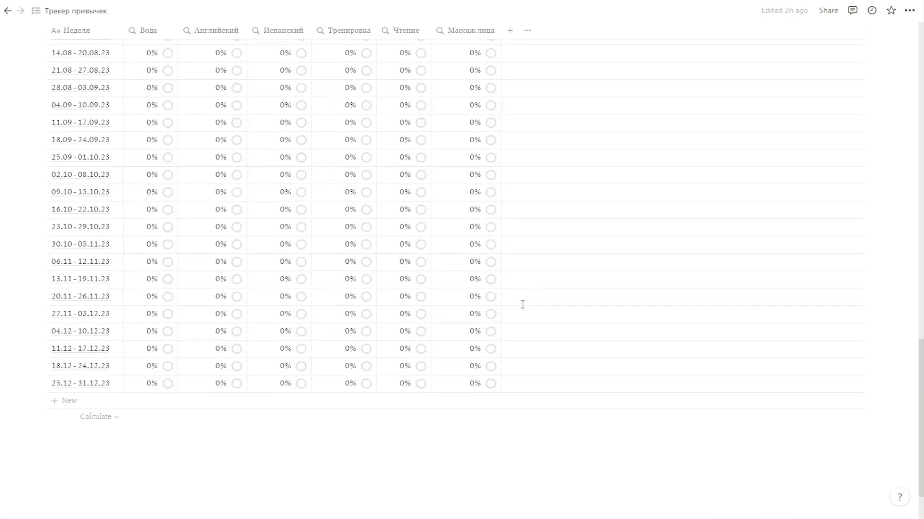
scroll(523, 300, "up", 4)
scroll(523, 305, "up", 12)
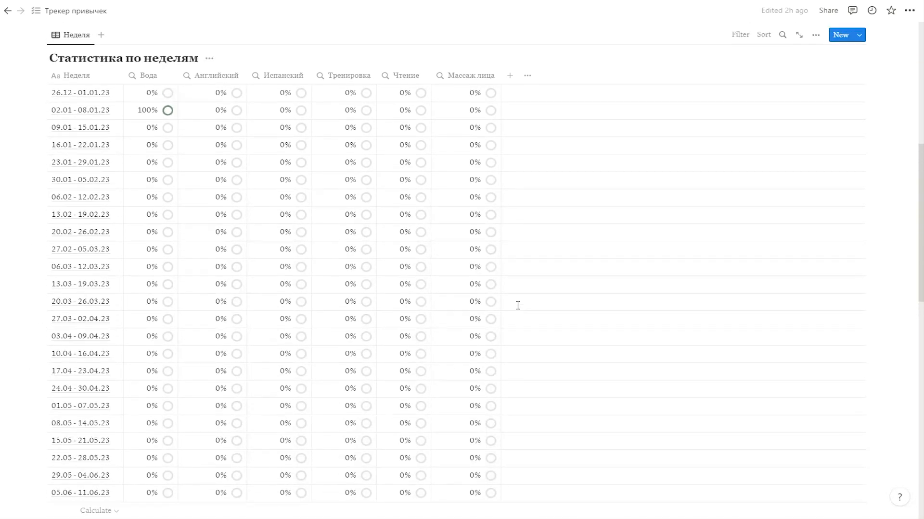
scroll(517, 305, "down", 3)
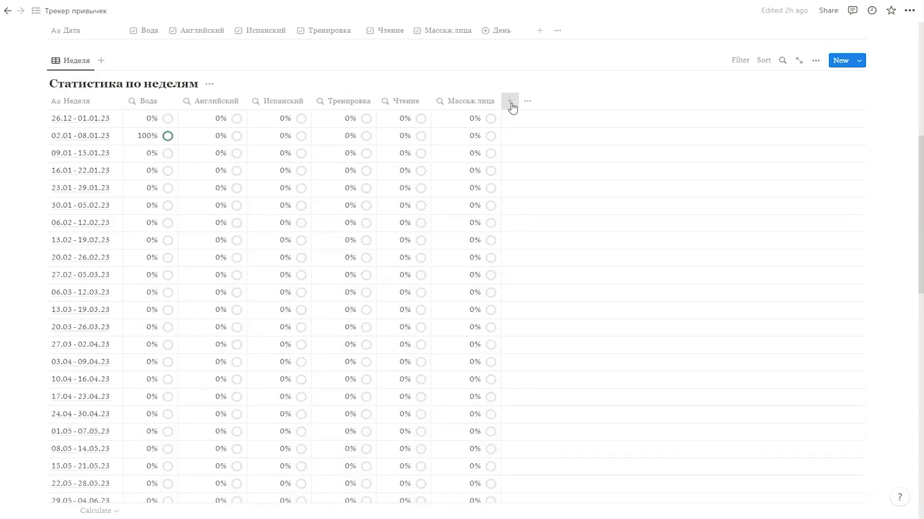
left_click(511, 107)
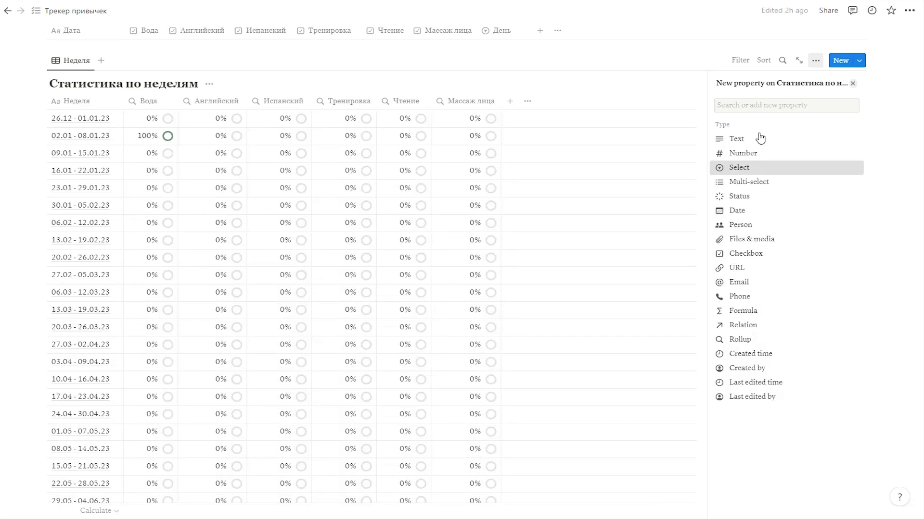
key("Return")
type("№ недели")
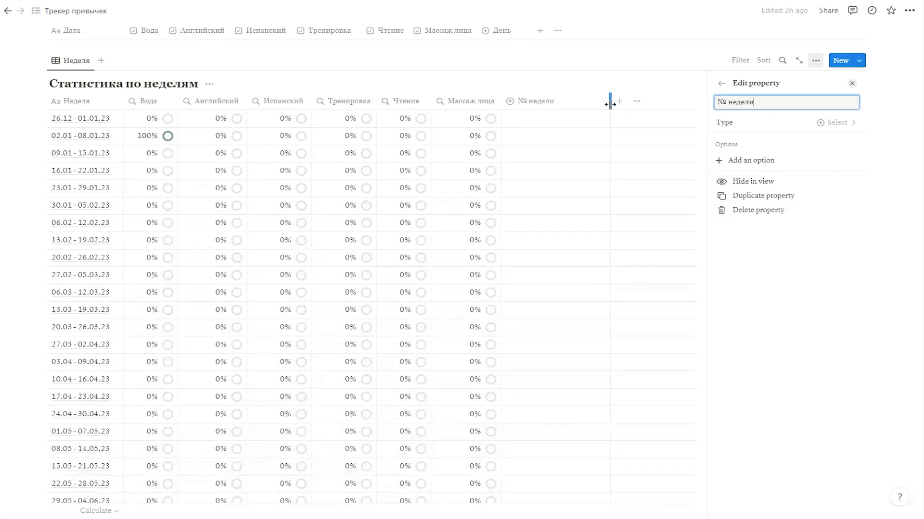
Fill № недели with 52_1 for the week 26.12 - 01.01.23, 1 for 02.01 - 08.01.23 and 2 for 09.01 - 15.01.23.
left_click(542, 123)
left_click(549, 124)
type("52_1")
left_click(552, 150)
left_click(548, 137)
type("12")
key("ctrl+z")
left_click(541, 155)
type("2")
left_click(539, 203)
left_click(594, 139)
left_click(527, 176)
Number the weeks from 16.01 - 22.01.23 to 15.05 - 21.05.23 consecutively from 3 to 20 in № недели.
type("3")
key("Return")
type("4")
key("ctrl+z")
type("56 7 8 9 10 11")
key("Return")
type("12")
key("Return")
type("126")
key("BackSpace")
key("BackSpace")
type("3 14 15 16 17 18 19 20 24")
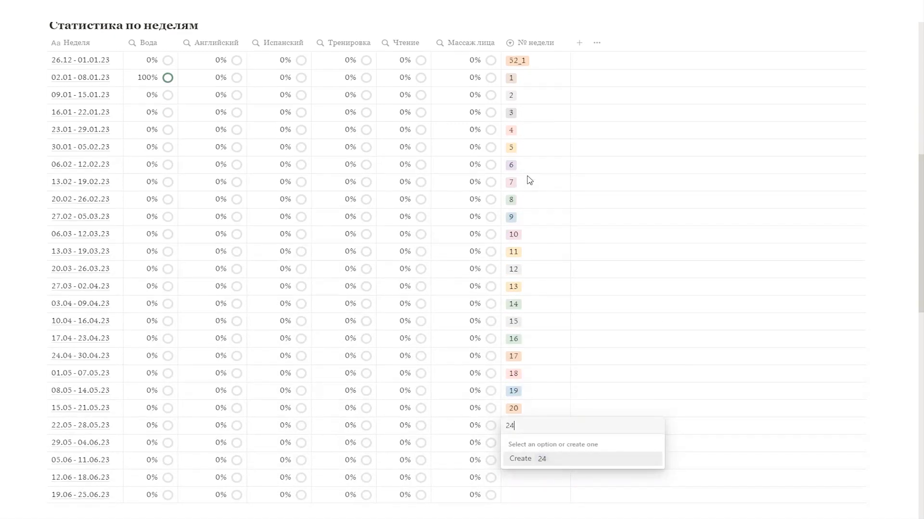
Number the weeks from 22.05 - 28.05.23 to 18.12 - 24.12.23 consecutively from 21 to 51 in № недели.
key("BackSpace")
type("1 22 23 24 25 26 27 28 32")
key("BackSpace")
key("BackSpace")
type("29 30 31 32 33 34 45 36 37 38 39 40 41 42 43 44 45 46 47 48 49 50 51")
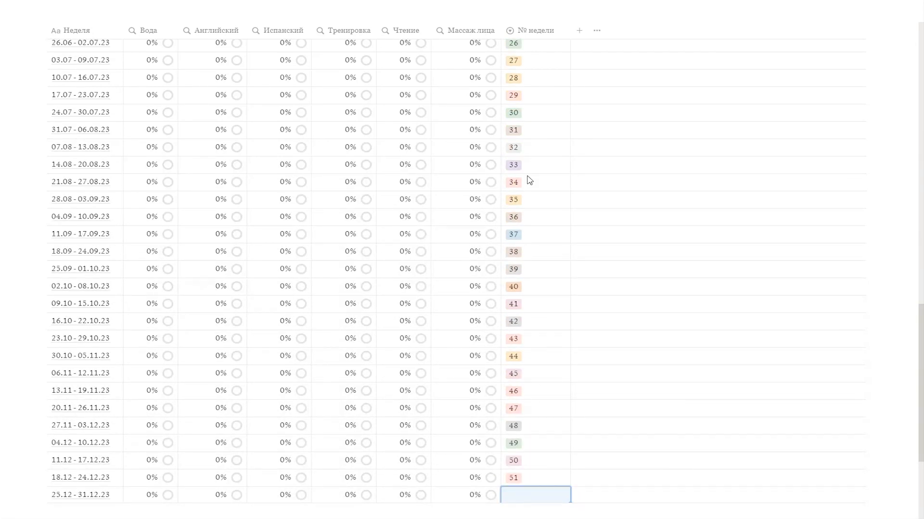
Hide the № недели column in the Неделя view of the weekly table.
scroll(545, 383, "down", 3)
scroll(558, 313, "up", 15)
left_click(534, 236)
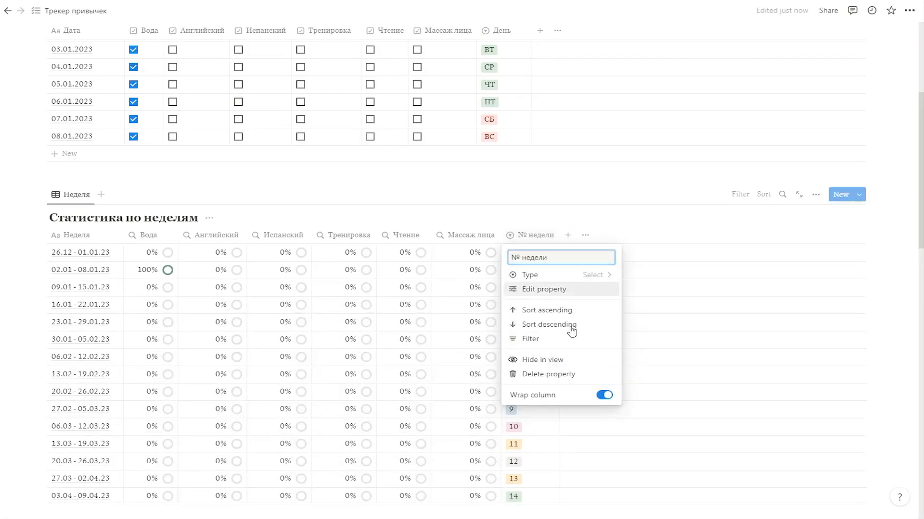
left_click(572, 362)
Filter the weekly table by № недели to show only 52_1, 1, 2 and 3, and hide the filter bar.
left_click(742, 197)
left_click(697, 310)
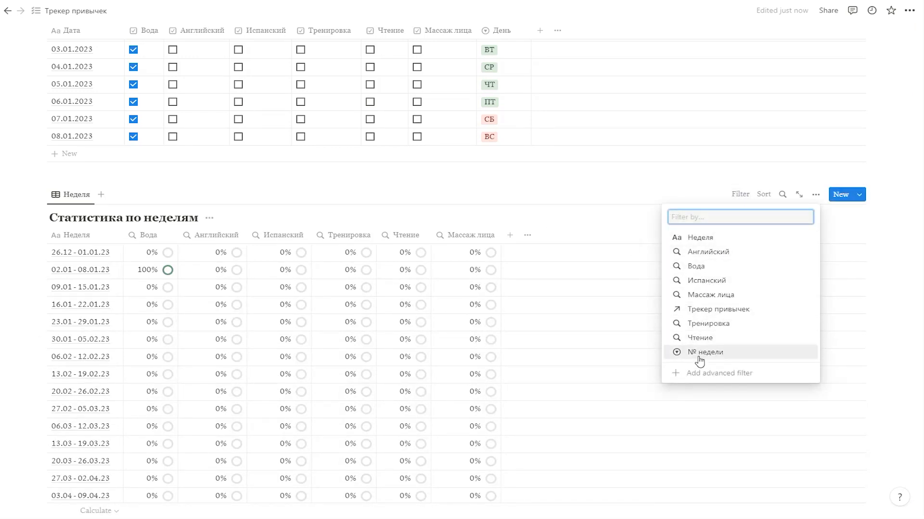
left_click(698, 354)
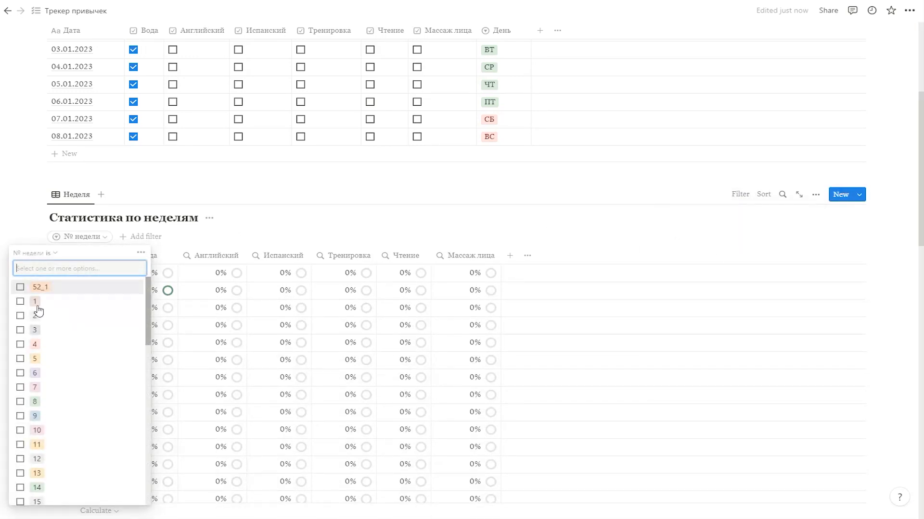
left_click(20, 288)
left_click(21, 302)
left_click(20, 316)
left_click(21, 330)
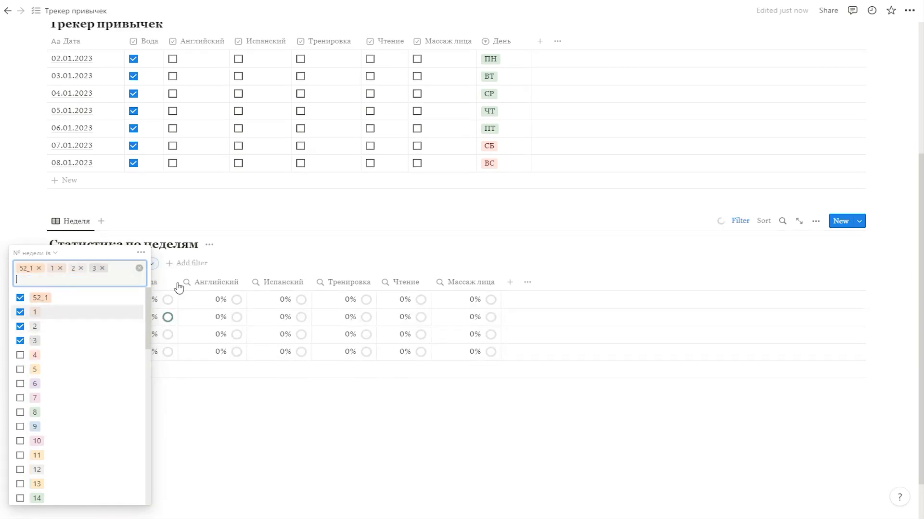
left_click(284, 245)
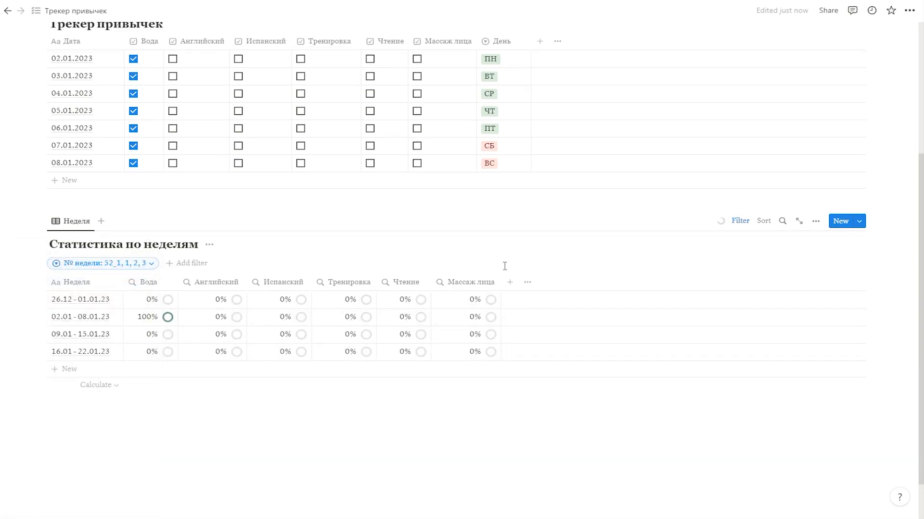
left_click(743, 225)
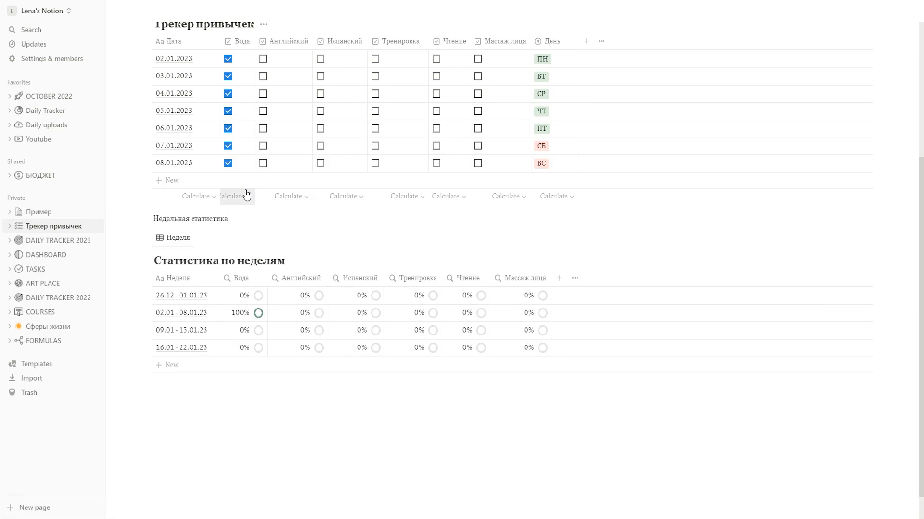
Turn the Недельная статистика line into a toggle heading and place the weekly table inside it.
left_click(148, 219)
mouse_move(58, 183)
left_click(192, 271)
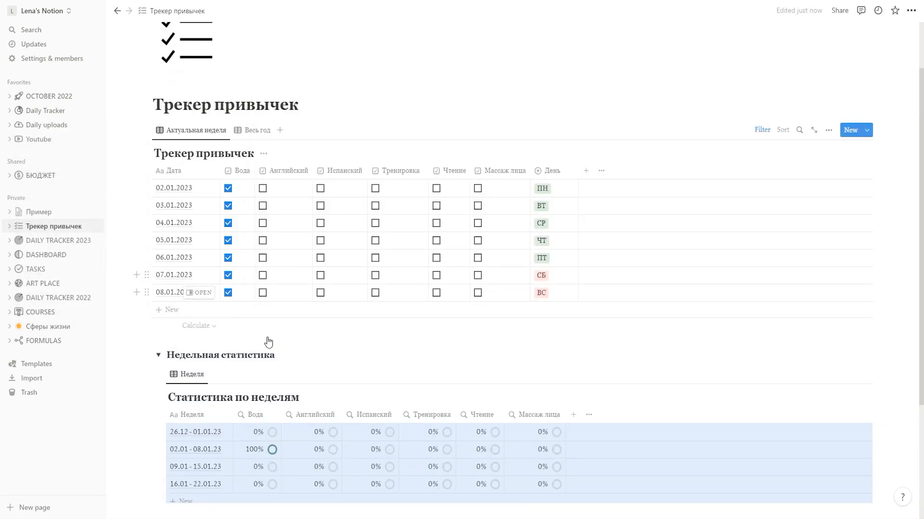
Hide the Статистика по неделям database title and collapse the Недельная статистика toggle.
scroll(290, 362, "down", 3)
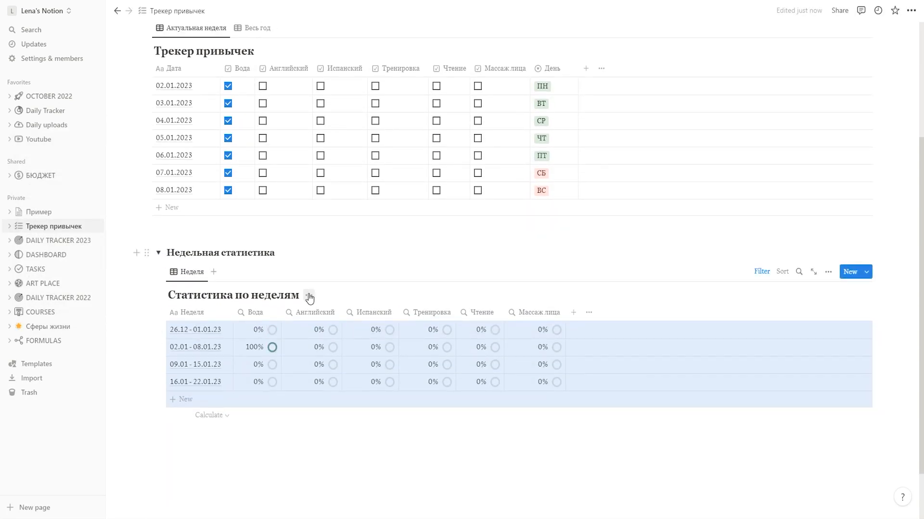
left_click(310, 297)
left_click(295, 351)
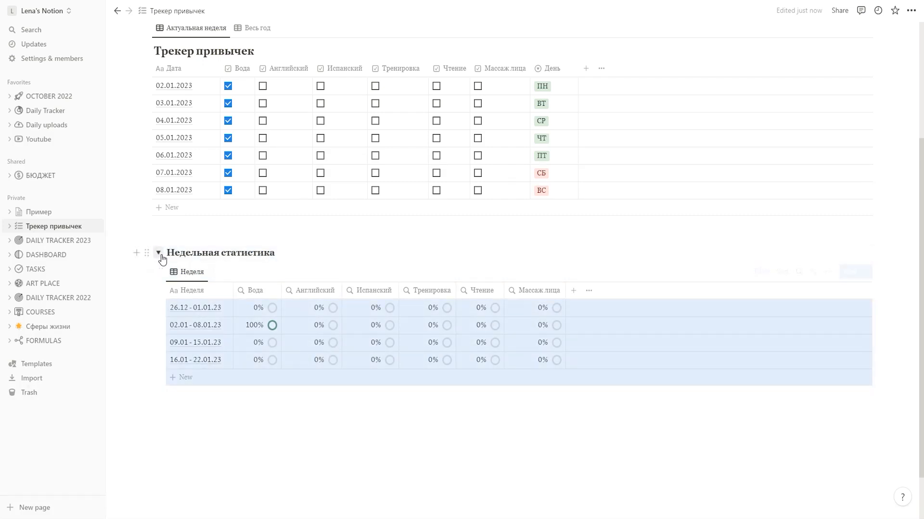
left_click(158, 254)
left_click(158, 340)
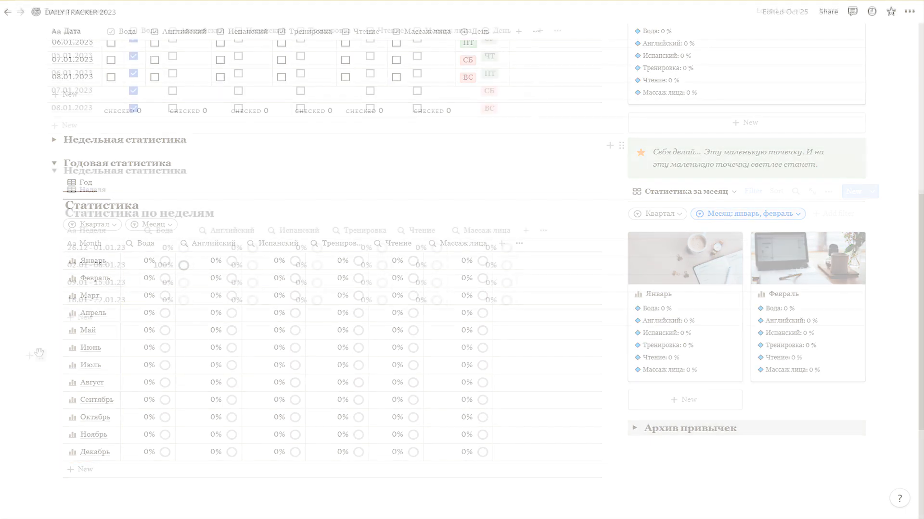
Add a new table database below the weekly statistics, titled Статистика по месяцам with its view named Год.
left_click(25, 357)
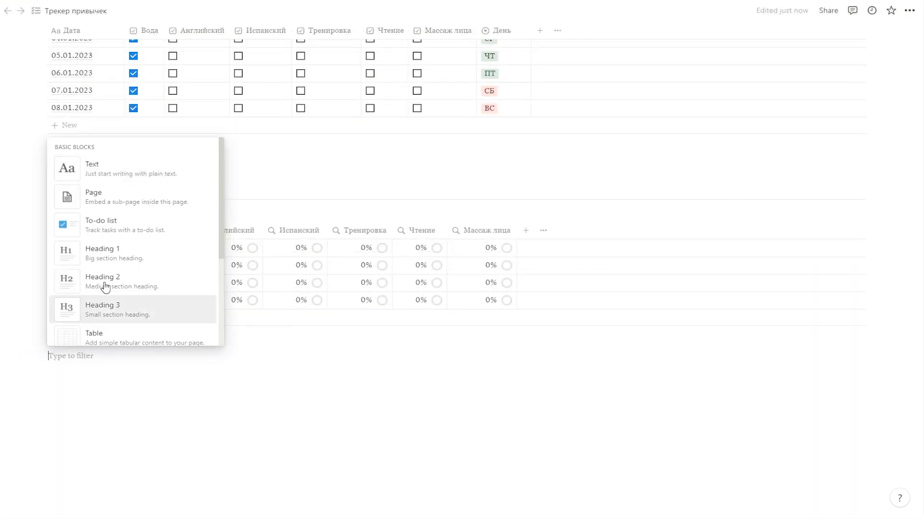
scroll(105, 287, "down", 5)
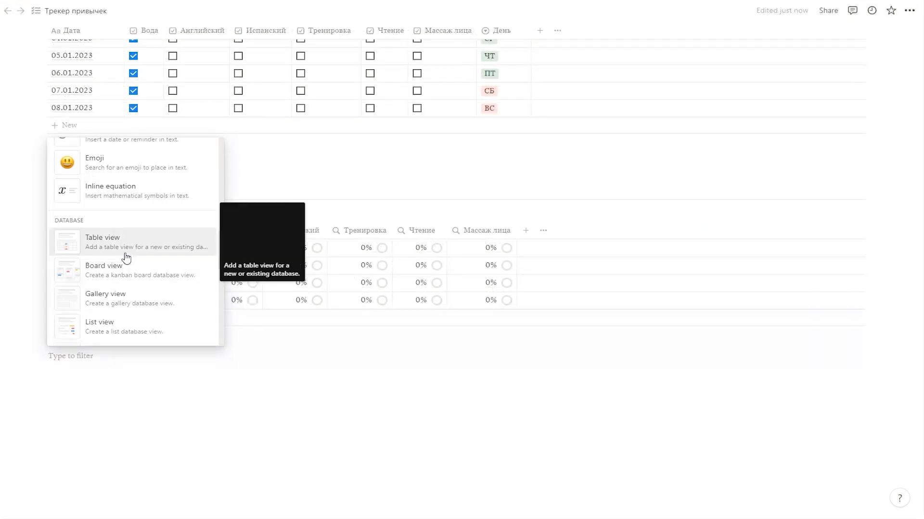
left_click(120, 241)
left_click(746, 411)
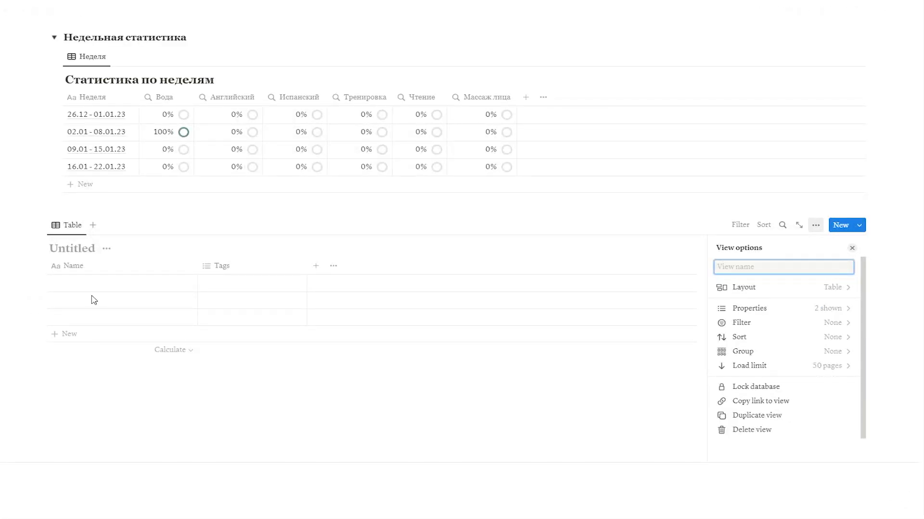
left_click(88, 255)
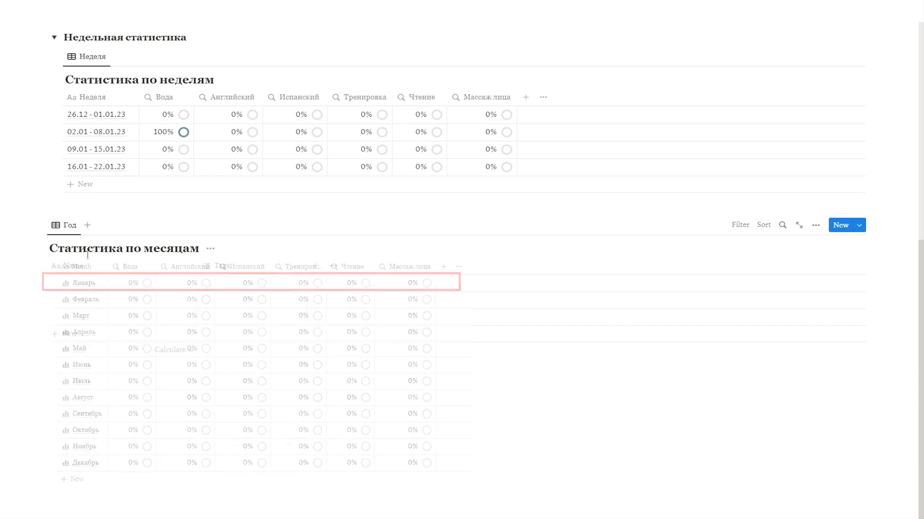
Delete the Tags property from the monthly table and rename the Name column to Месяц.
left_click(237, 267)
left_click(257, 406)
left_click(378, 270)
left_click(148, 271)
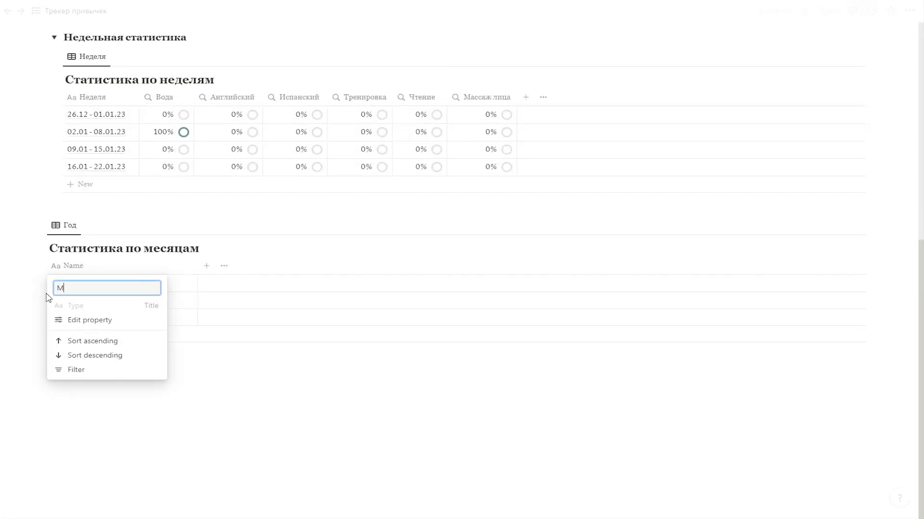
Add nine more empty rows to the Статистика по месяцам table, one for each remaining month.
left_click(61, 334)
left_click(61, 351)
left_click(63, 368)
left_click(64, 385)
left_click(65, 402)
left_click(64, 419)
left_click(64, 436)
left_click(63, 453)
left_click(64, 470)
Fill the Месяц column with the twelve month names in order, from Январь to Декабрь.
left_click(79, 284)
type("Январь")
key("Down")
type("Февраль")
key("Down")
type("Март")
key("Down")
type("Апрель")
key("Down")
type("Май")
key("Down")
type("Июнь")
key("Down")
type("Июль")
key("Down")
type("Октябрь")
key("Down")
type("Ноябрь")
key("Down")
type("Декабрь")
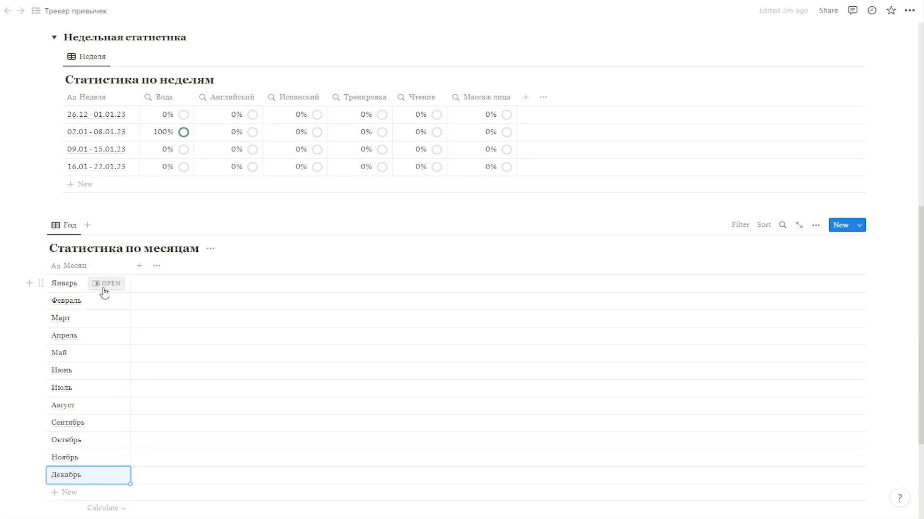
Open the Январь page and give it the dark bar chart icon.
left_click(110, 284)
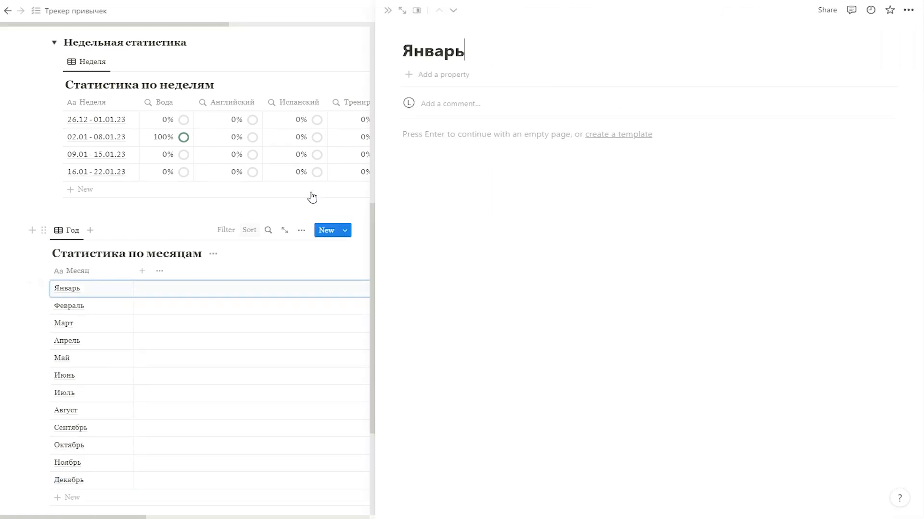
left_click(421, 33)
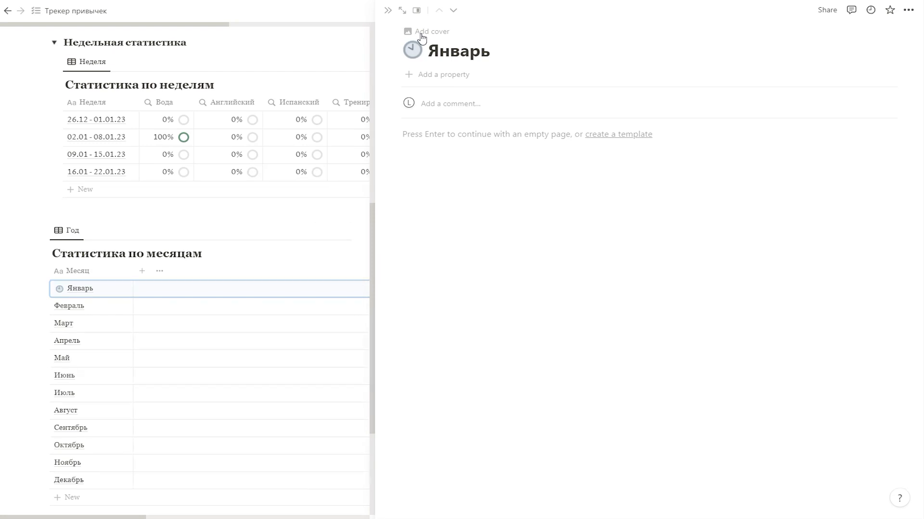
left_click(412, 51)
left_click(349, 72)
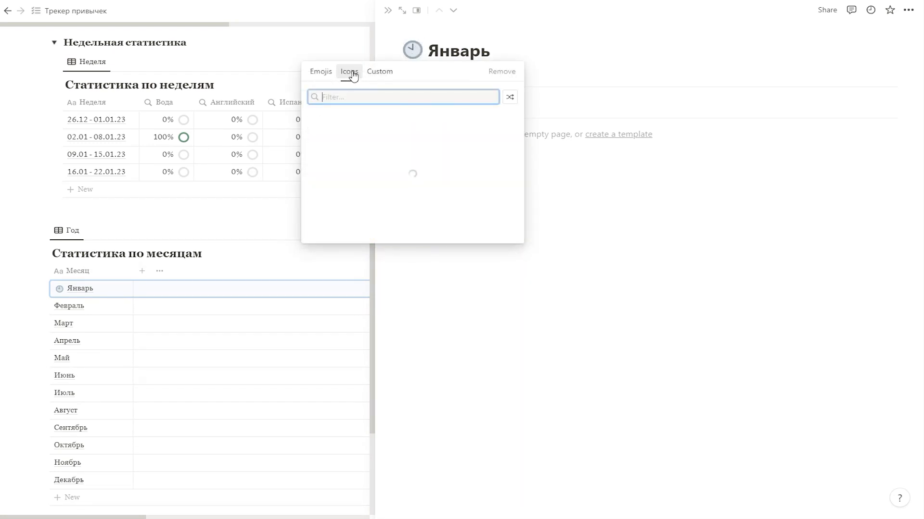
mouse_move(338, 134)
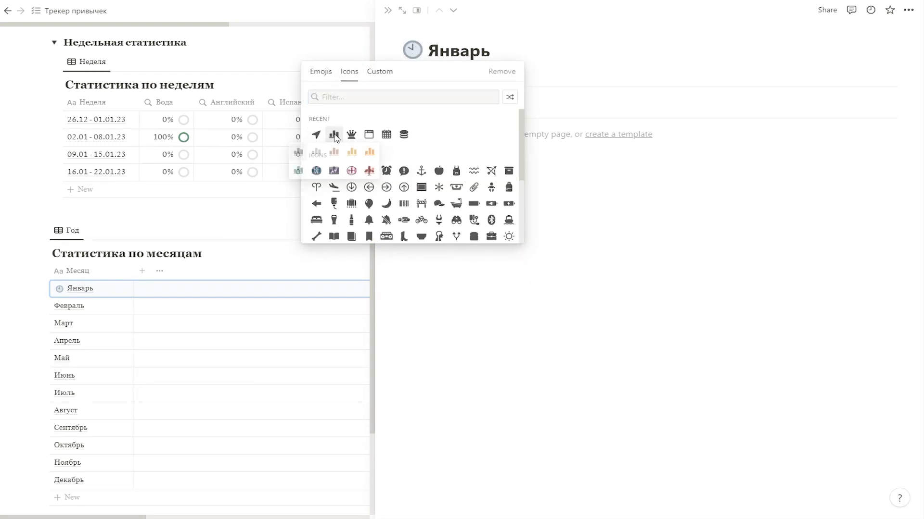
left_click(300, 153)
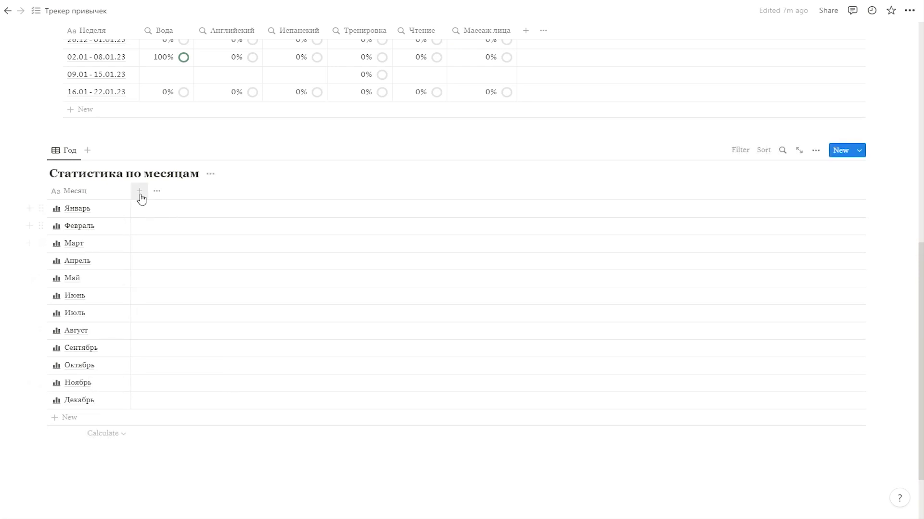
Add a relation from the monthly table to the Трекер привычек database, with the related property shown on Трекер привычек.
left_click(139, 193)
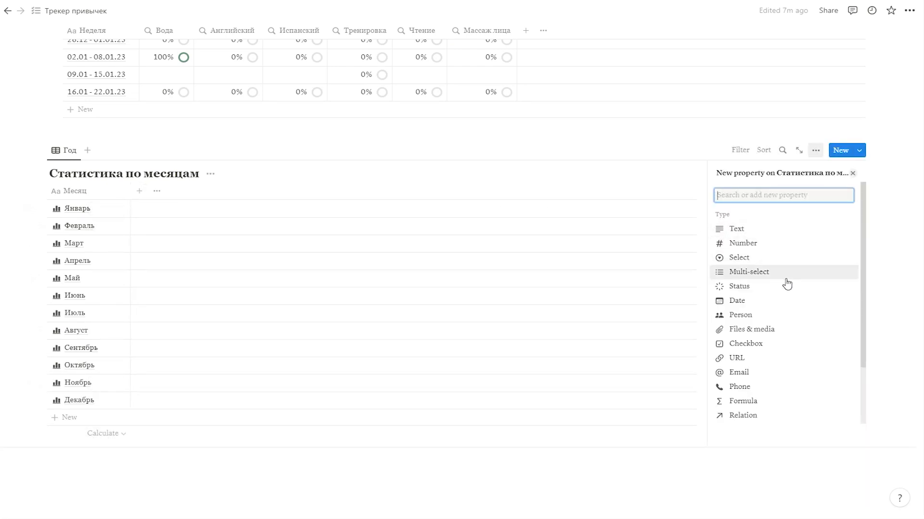
left_click(744, 416)
left_click(745, 417)
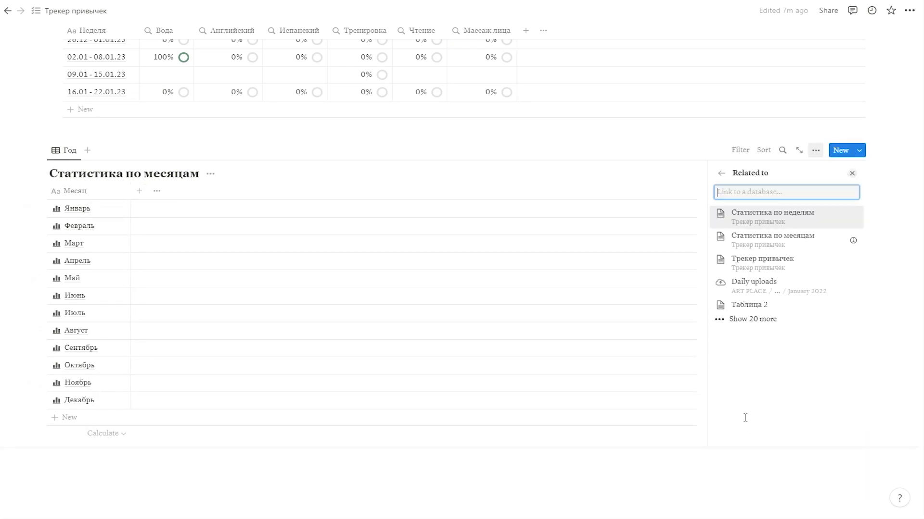
left_click(774, 268)
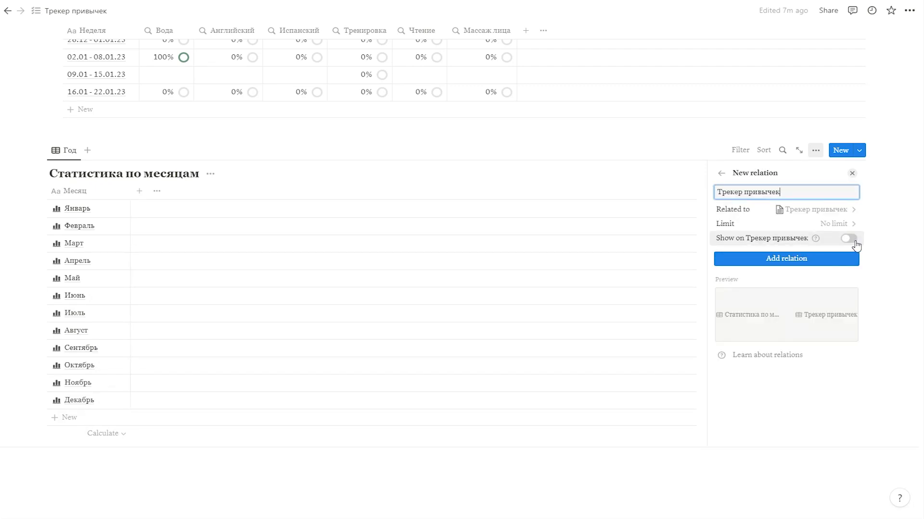
left_click(849, 239)
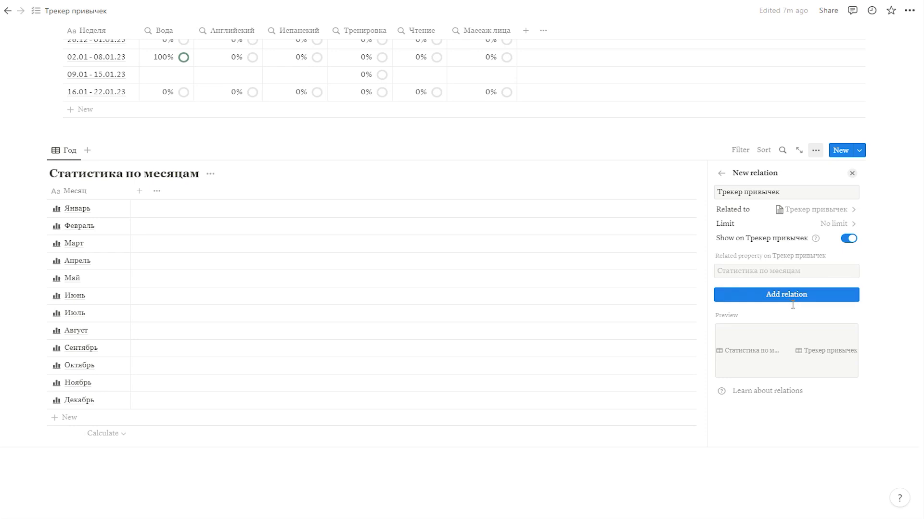
left_click(781, 295)
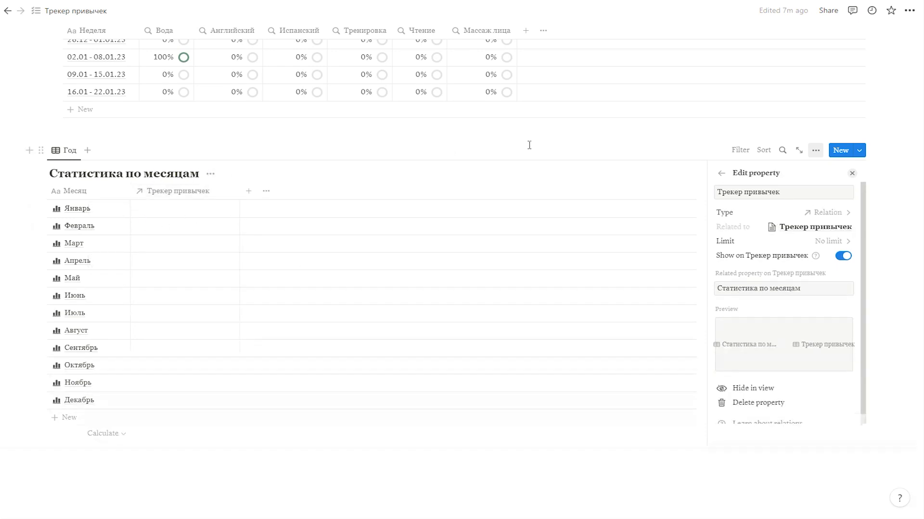
left_click(651, 149)
Show the Статистика по месяцам relation column in the habit tracker's Актуальная неделя view.
scroll(651, 149, "up", 10)
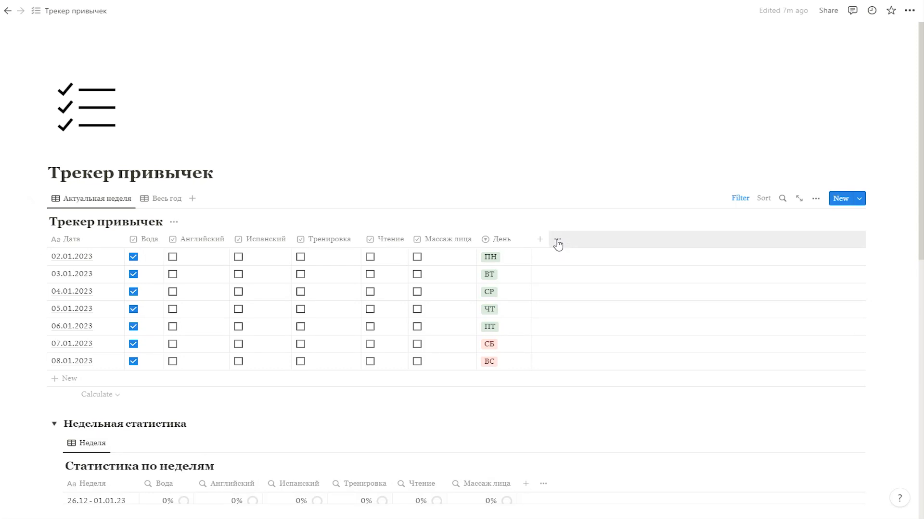
left_click(557, 240)
scroll(792, 339, "down", 3)
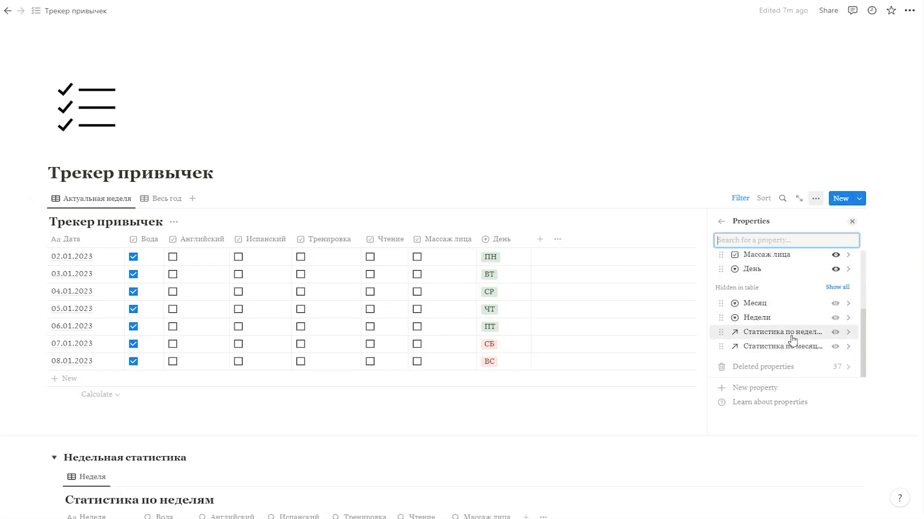
left_click(836, 346)
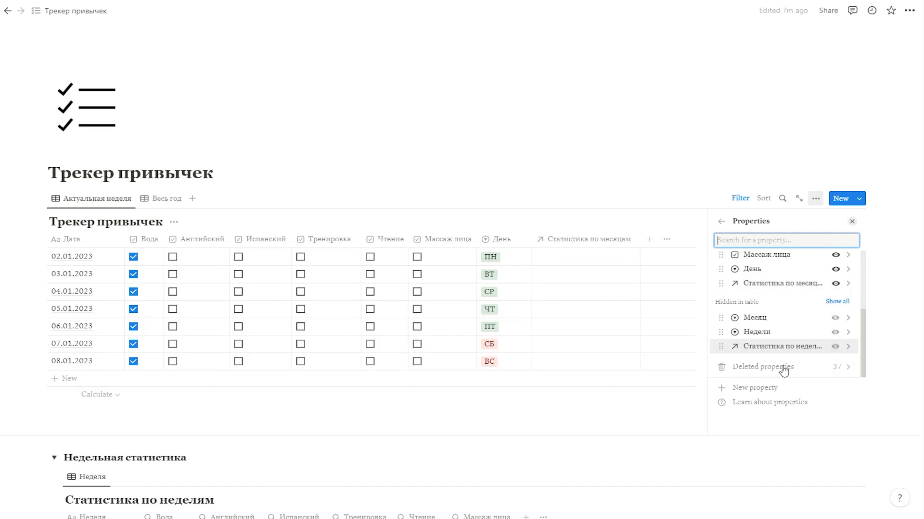
left_click(678, 409)
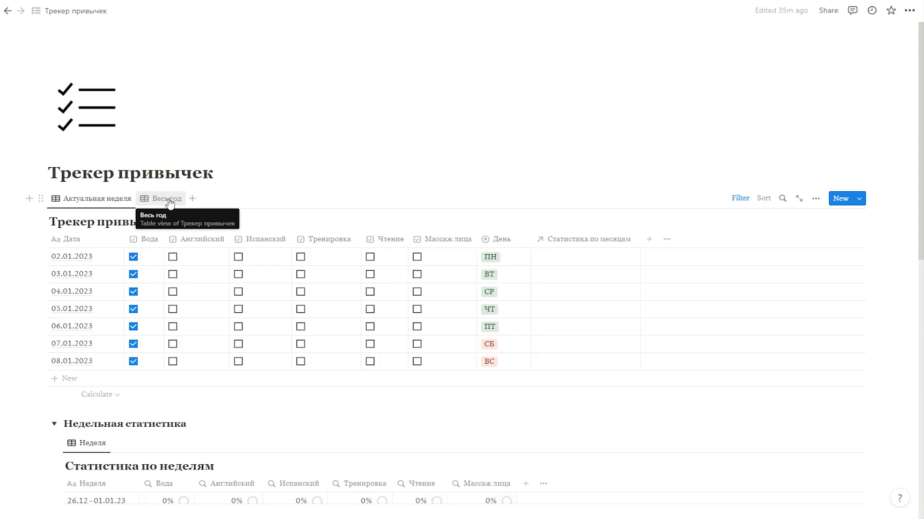
In the tracker's Весь год view, show the Статистика по месяцам column and place it directly after Дата.
left_click(169, 203)
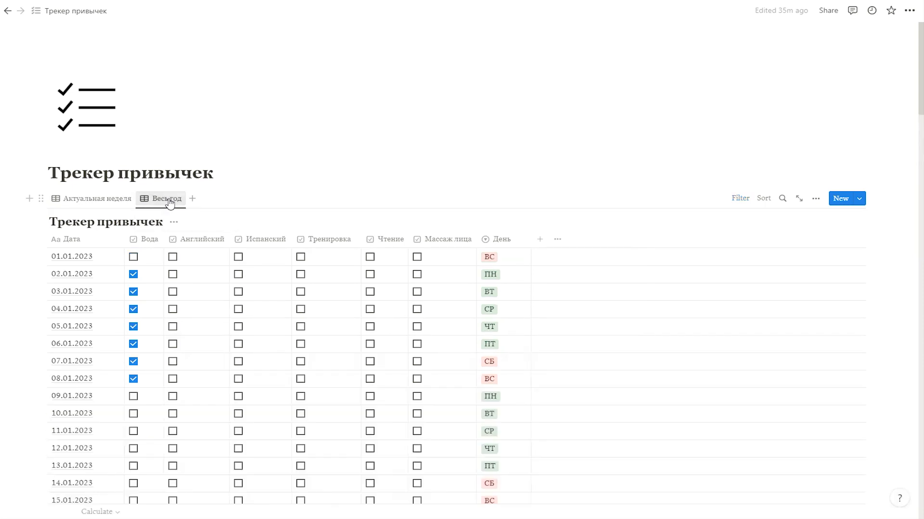
scroll(512, 161, "down", 1)
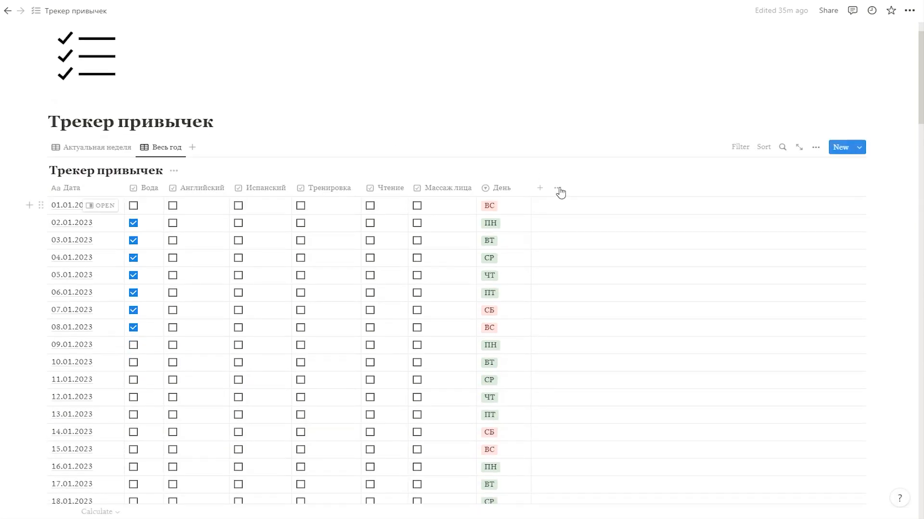
left_click(557, 188)
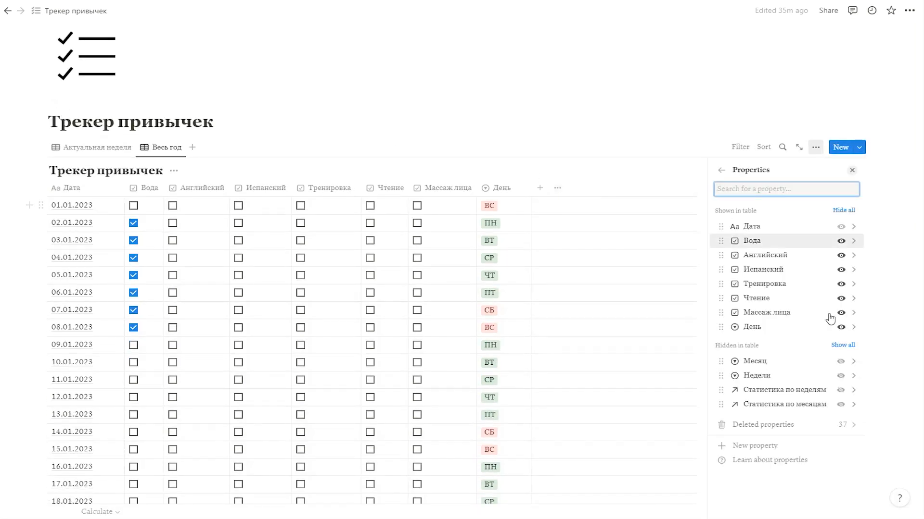
left_click(840, 406)
left_click_drag(578, 188, 161, 201)
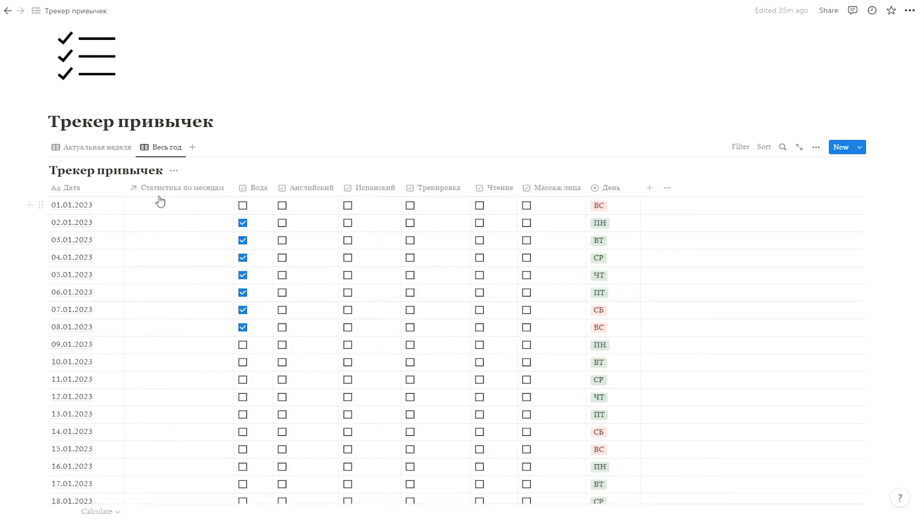
Link every date of 2023 to its matching month page in the Статистика по месяцам column, from Январь to Декабрь.
left_click(177, 206)
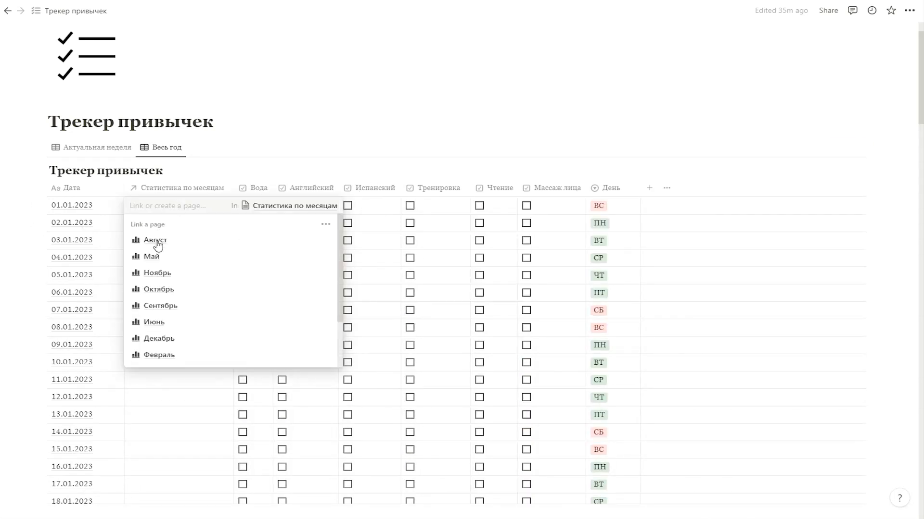
scroll(164, 318, "down", 2)
scroll(150, 327, "up", 1)
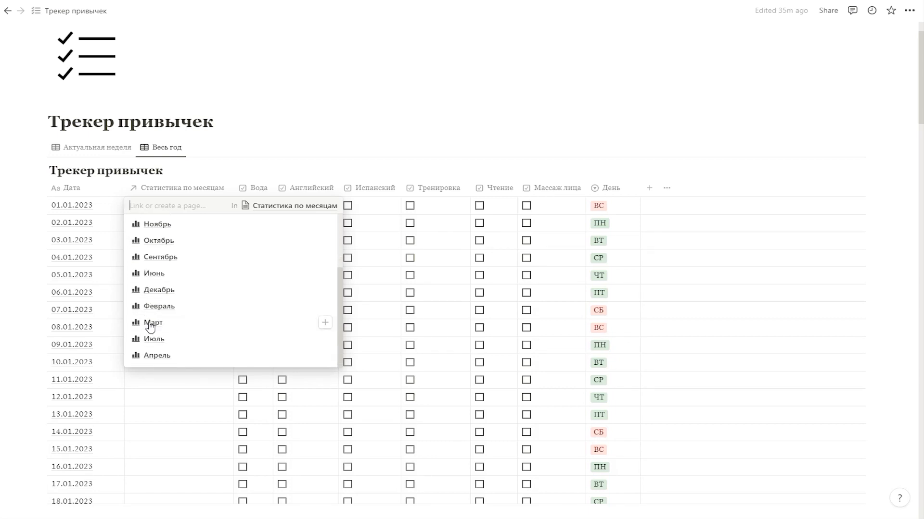
key("Escape")
key("ctrl+c")
left_click_drag(181, 223, 151, 474)
scroll(170, 385, "down", 3)
scroll(148, 435, "down", 3)
key("ctrl+v")
scroll(178, 372, "down", 3)
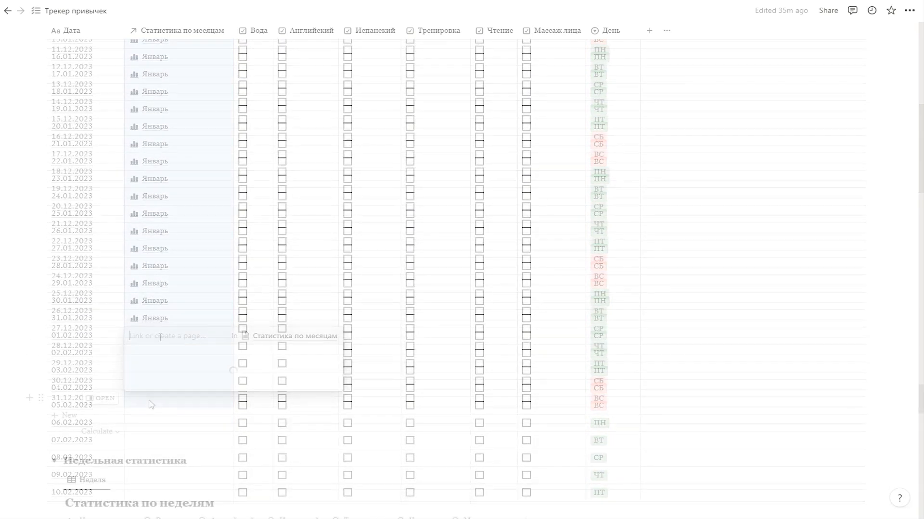
key("ctrl+v")
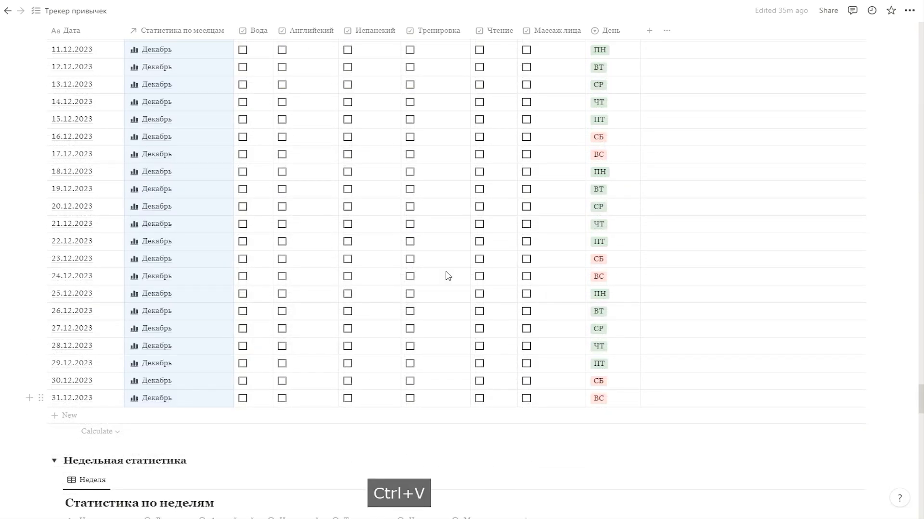
Move the Статистика по месяцам column after День and hide it in the Весь год view.
left_click_drag(920, 387, 920, 36)
left_click_drag(190, 239, 566, 252)
left_click(566, 241)
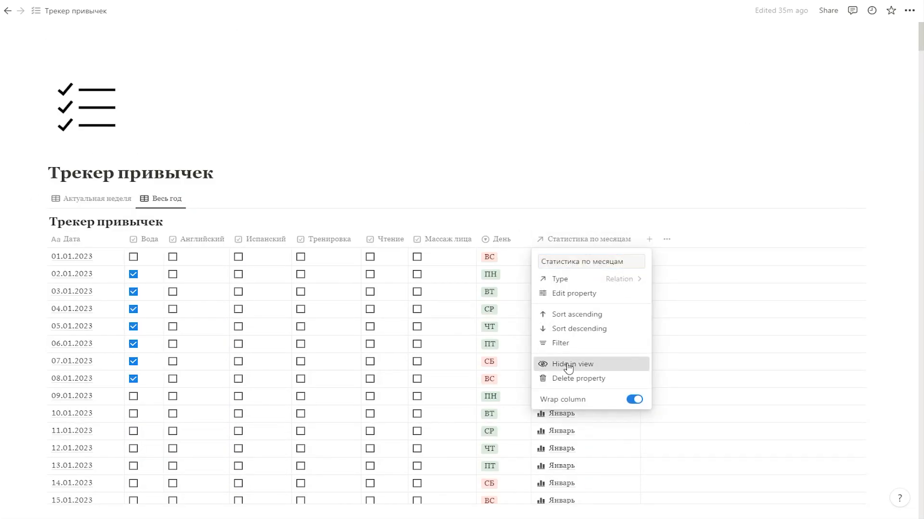
left_click(568, 363)
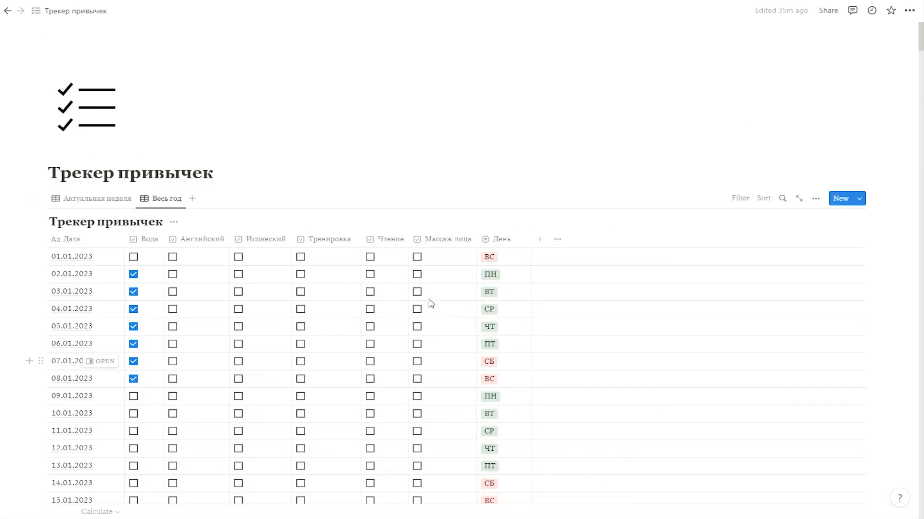
Switch to the Актуальная неделя view and hide its Статистика по месяцам column.
left_click(100, 206)
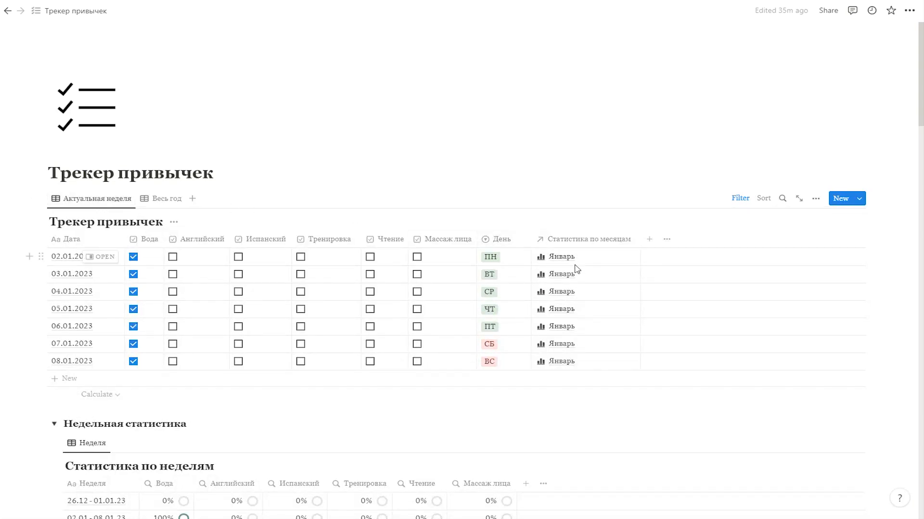
left_click(568, 239)
left_click(568, 360)
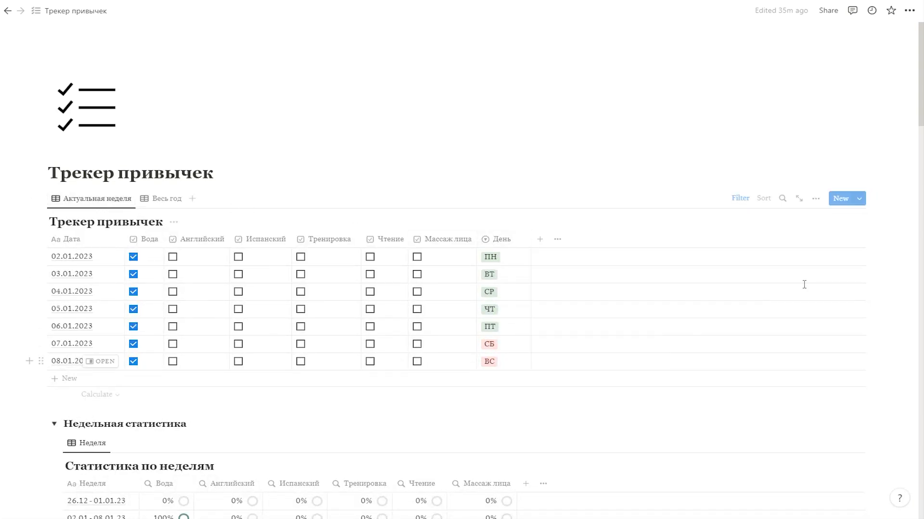
Hide the Трекер привычек relation column in the monthly statistics table.
scroll(907, 168, "down", 10)
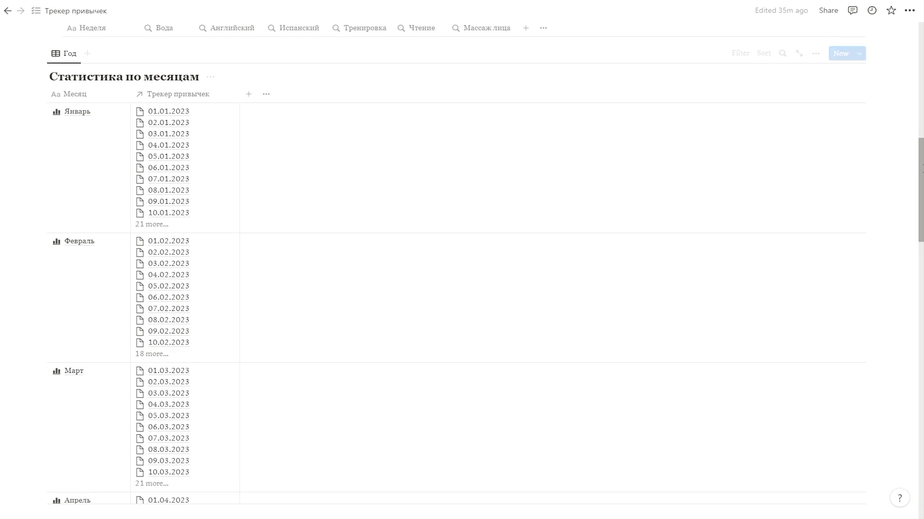
scroll(909, 288, "down", 20)
scroll(913, 428, "up", 15)
left_click(165, 358)
left_click(185, 311)
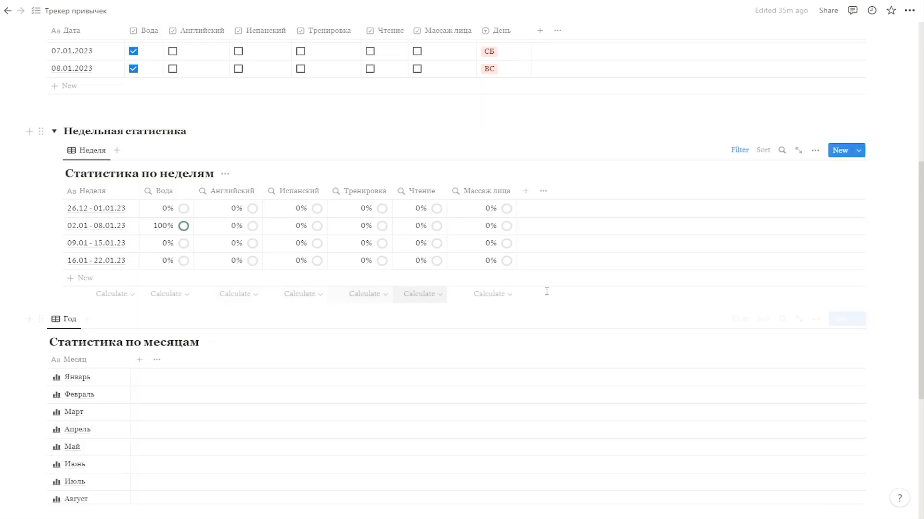
Add a Rollup property to the monthly statistics table, using the Трекер привычек relation.
scroll(761, 467, "down", 3)
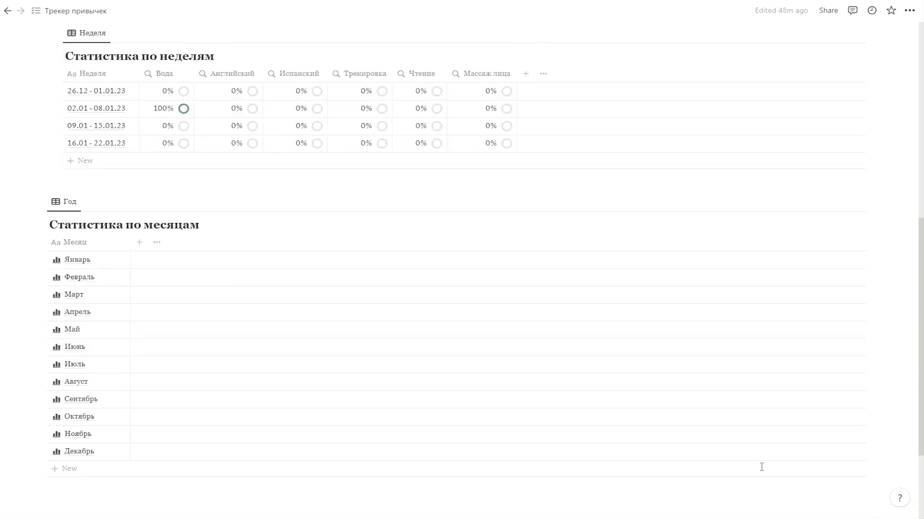
left_click(139, 244)
scroll(754, 355, "down", 3)
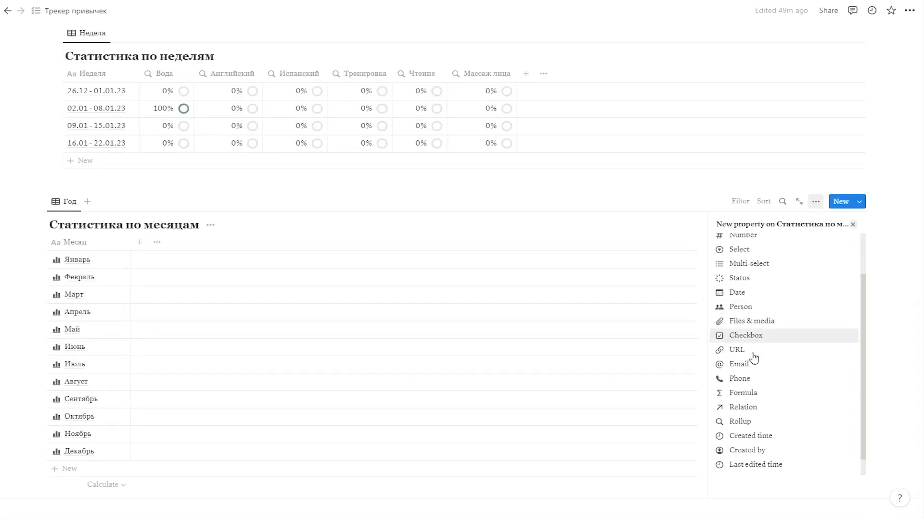
left_click(750, 409)
left_click(800, 281)
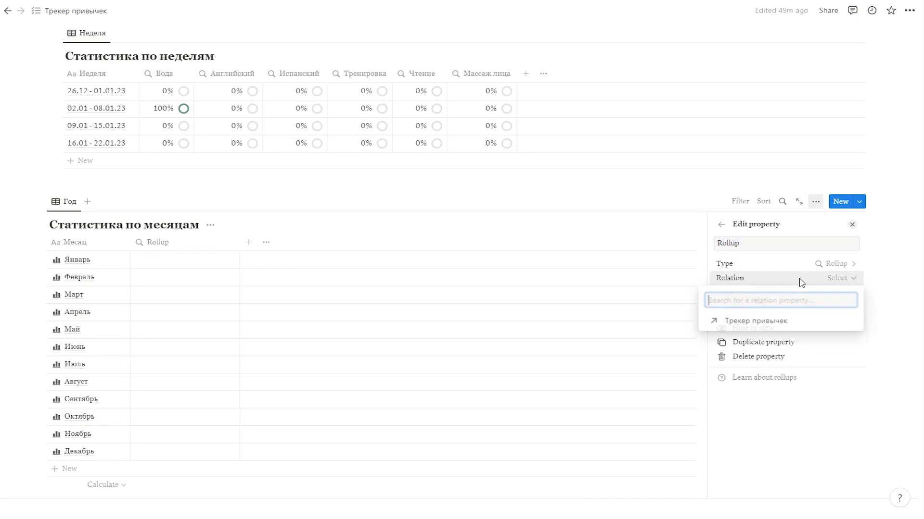
left_click(778, 322)
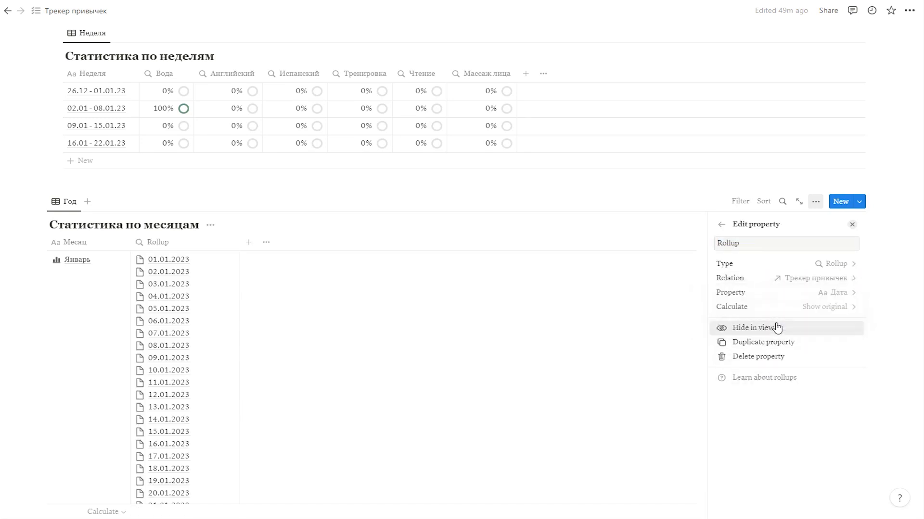
Have the rollup show Вода as percent checked with a ring, name it Вода, and narrow its column.
left_click(827, 293)
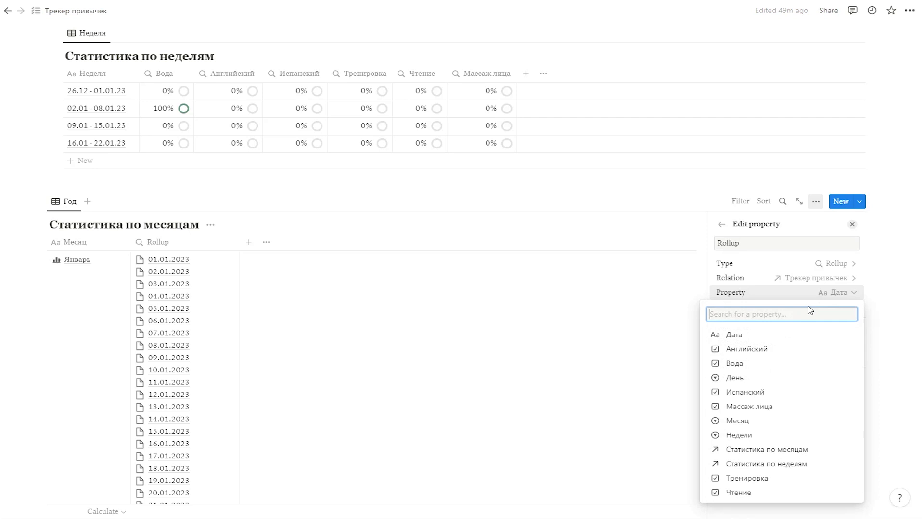
left_click(757, 371)
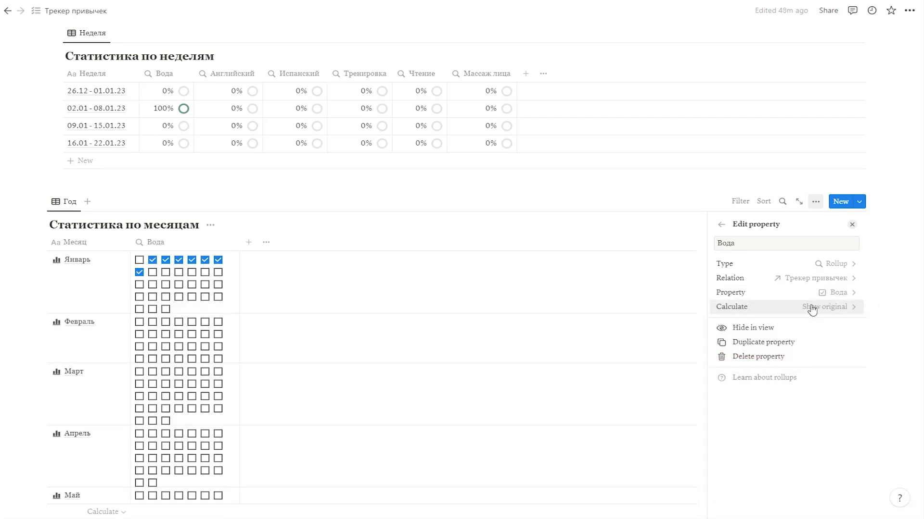
left_click(797, 310)
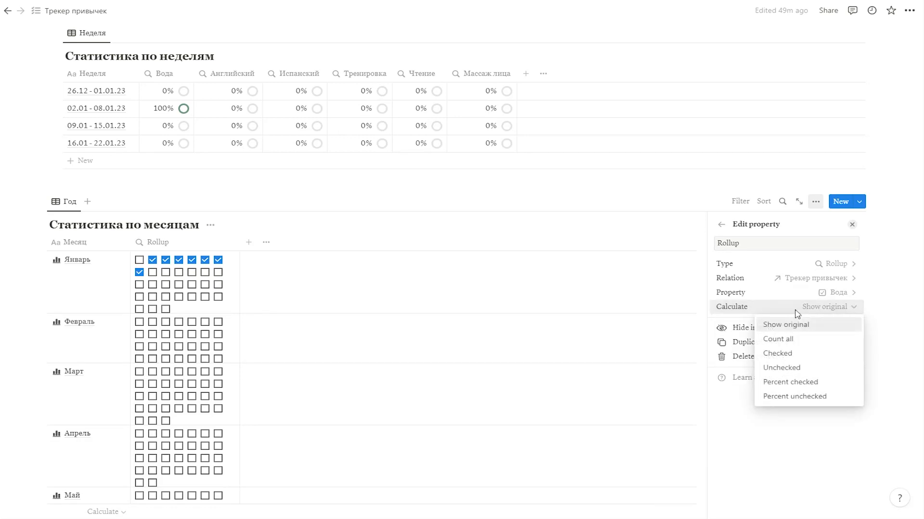
left_click(778, 385)
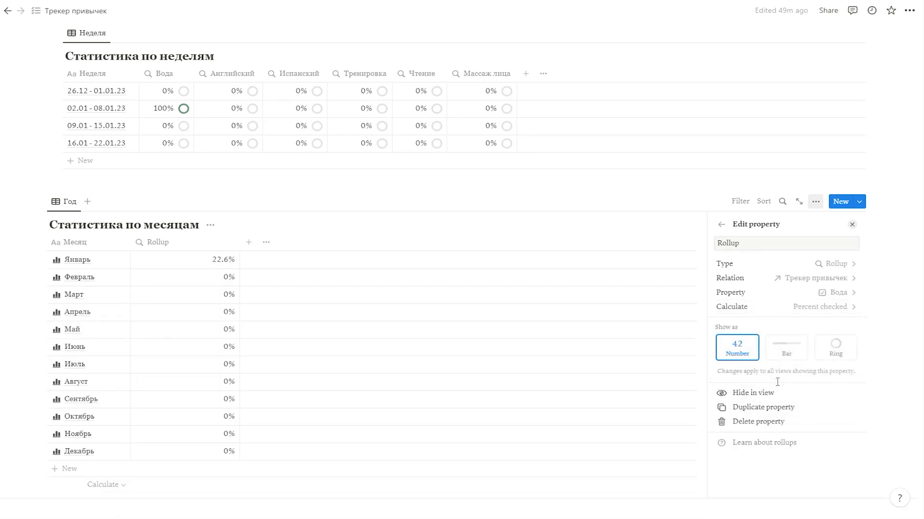
left_click(829, 356)
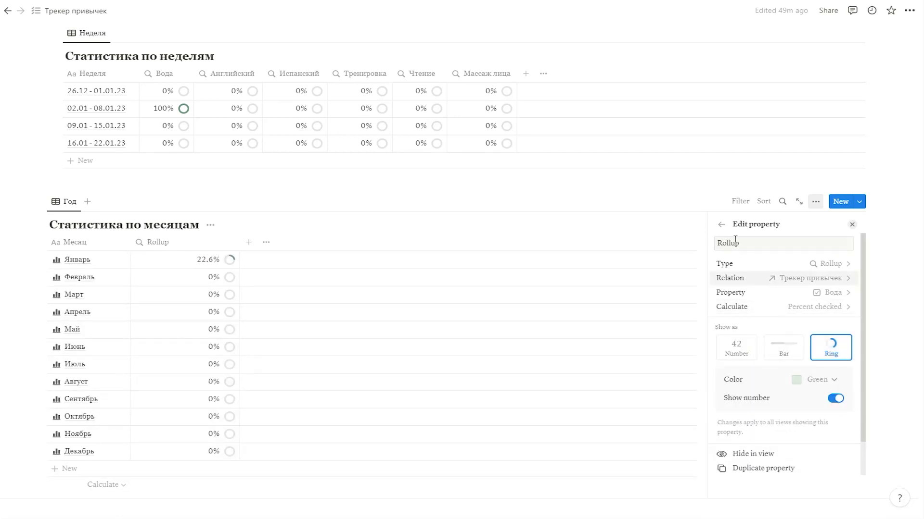
left_click_drag(240, 242, 184, 246)
key("Escape")
Add a rollup named Английский to the monthly table, showing that habit's percent checked as a ring.
left_click(194, 242)
left_click(761, 408)
left_click(800, 293)
left_click(821, 319)
left_click(827, 348)
left_click(699, 299)
left_click(212, 241)
type("Английский")
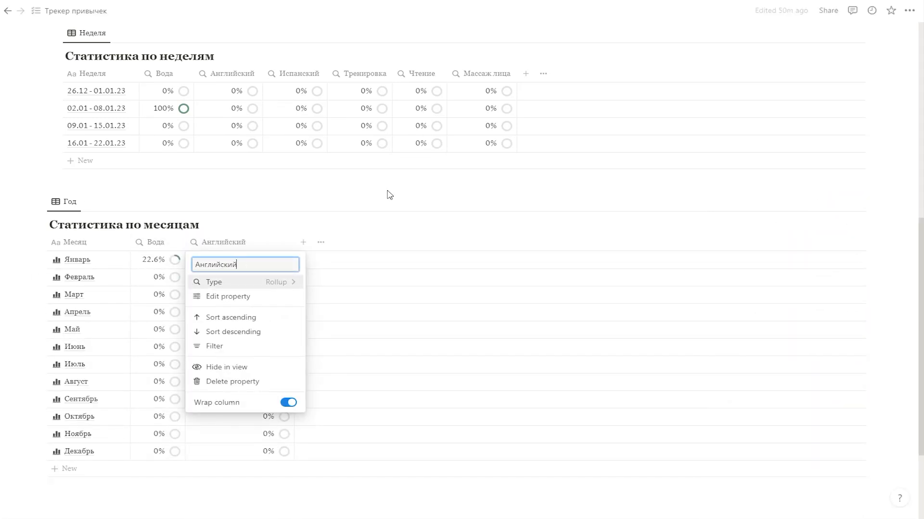
key("Return")
Add a rollup named Испанский to the monthly table, showing that habit's percent checked as a ring.
left_click(260, 247)
left_click(761, 408)
left_click(800, 319)
left_click(763, 392)
type("Испанский")
Add a rollup named Тренировка to the monthly table, showing that habit's percent checked as a ring.
left_click(319, 242)
left_click(767, 406)
left_click(800, 294)
left_click(851, 342)
left_click(757, 243)
type("Тренировка")
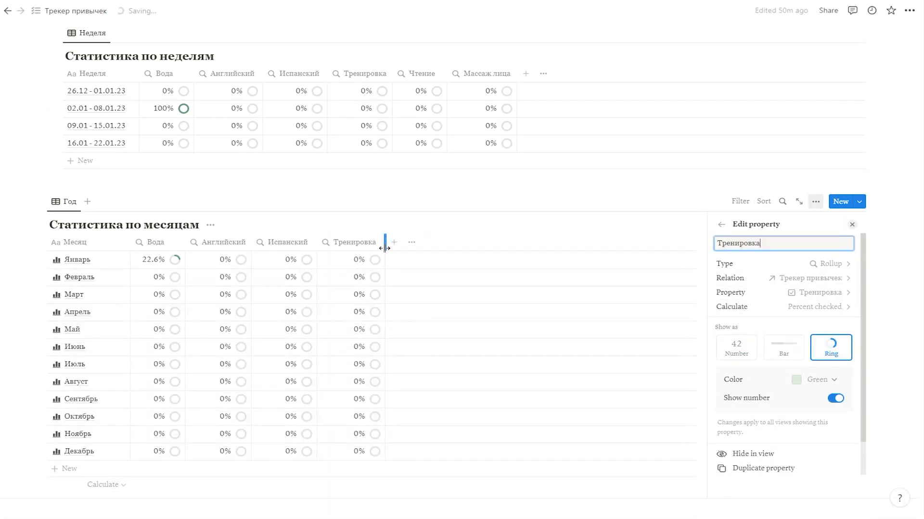
Add a rollup named Чтение to the monthly table, showing that habit's percent checked as a number.
left_click(385, 242)
left_click(721, 408)
left_click(800, 294)
left_click(779, 385)
left_click(827, 307)
left_click(793, 387)
double_click(728, 243)
type("Чтение")
Add a rollup named Массаж лица to the monthly table, showing that habit's percent checked as a number.
left_click(503, 242)
left_click(763, 374)
left_click(824, 318)
left_click(765, 366)
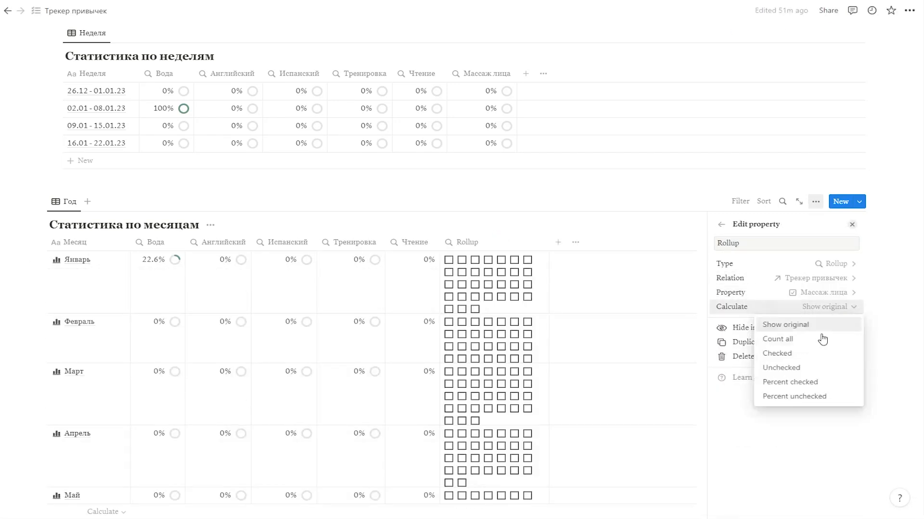
left_click(770, 375)
type("Массаж лица")
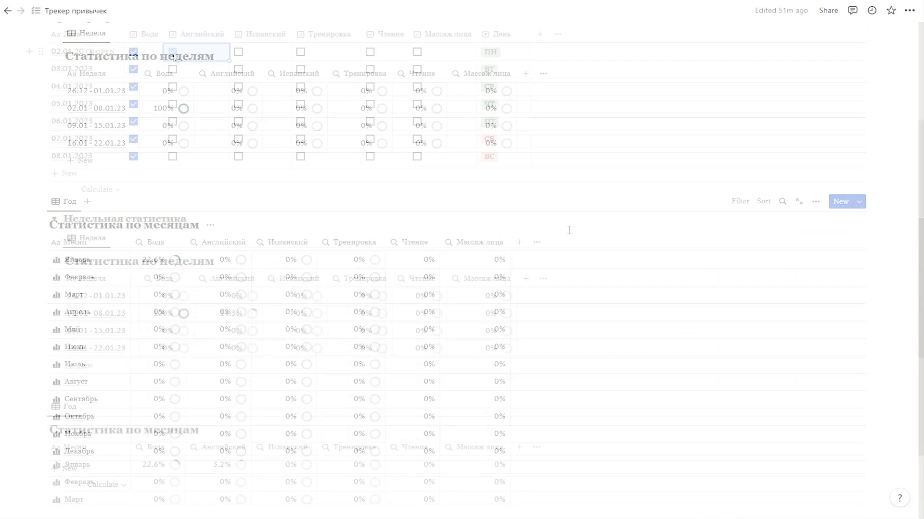
Mark Английский as done for 03.01.2023 through 08.01.2023 in the habit tracker.
key("Down")
key("Return")
key("Down")
key("Return")
key("Down")
key("Return")
key("Down")
key("Return")
key("Down")
key("Return")
key("Down")
key("Return")
Mark Испанский as done for 02.01.2023 through 08.01.2023 in the habit tracker.
left_click(238, 52)
key("Down")
key("Return")
key("Down")
key("Return")
key("Down")
key("Return")
key("Down")
key("Return")
key("Down")
key("Return")
key("Down")
key("Return")
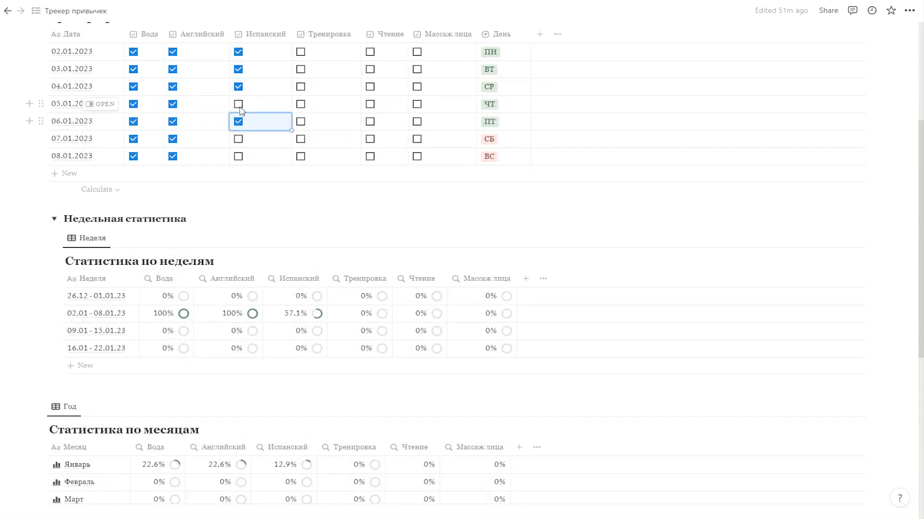
Mark Тренировка as done for 02.01.2023 through 08.01.2023 in the habit tracker.
left_click(301, 52)
key("Down")
key("Return")
key("Down")
key("Return")
key("Down")
key("Return")
key("Down")
key("Return")
key("Down")
key("Return")
key("Down")
key("Return")
Mark Чтение as done for 02.01.2023 through 08.01.2023 in the habit tracker.
left_click(370, 51)
key("Down")
key("Return")
key("Down")
key("Return")
key("Down")
key("Return")
key("Down")
key("Return")
key("Down")
key("Return")
key("Down")
key("Return")
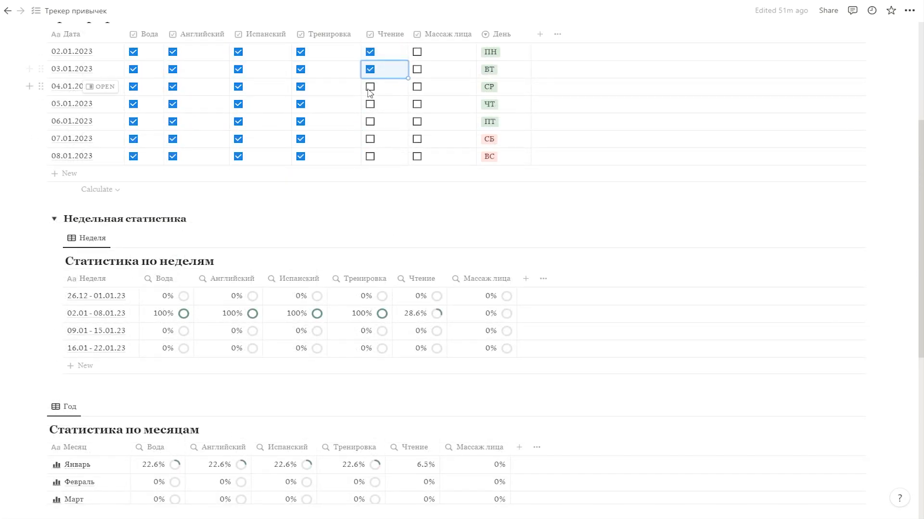
Mark Массаж лица as done for 02.01.2023 through 08.01.2023 in the habit tracker.
left_click(417, 52)
key("Down")
key("Return")
key("Down")
key("Return")
key("Down")
key("Return")
key("Down")
key("Return")
key("Down")
key("Return")
key("Down")
key("Return")
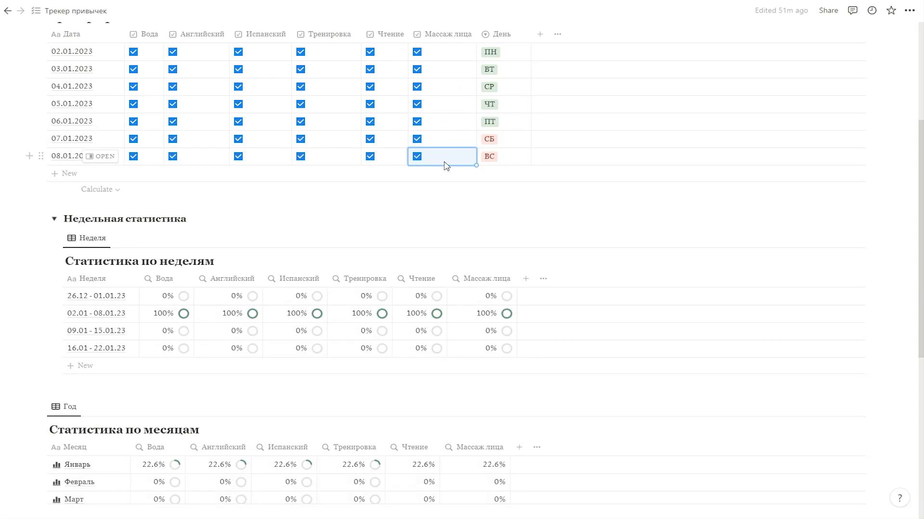
Add a Select property named Квартал to the monthly table and assign I квартал to Январь, Февраль and Март.
scroll(710, 180, "down", 5)
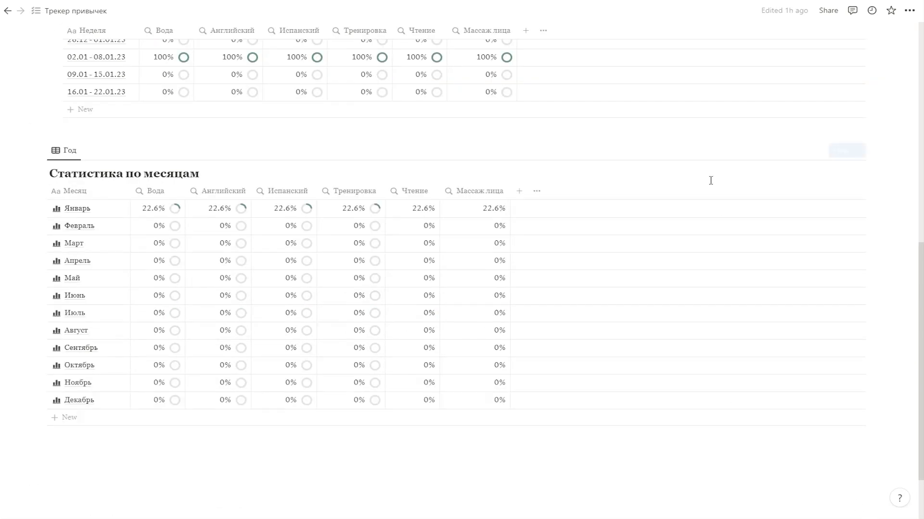
left_click(519, 194)
left_click(741, 258)
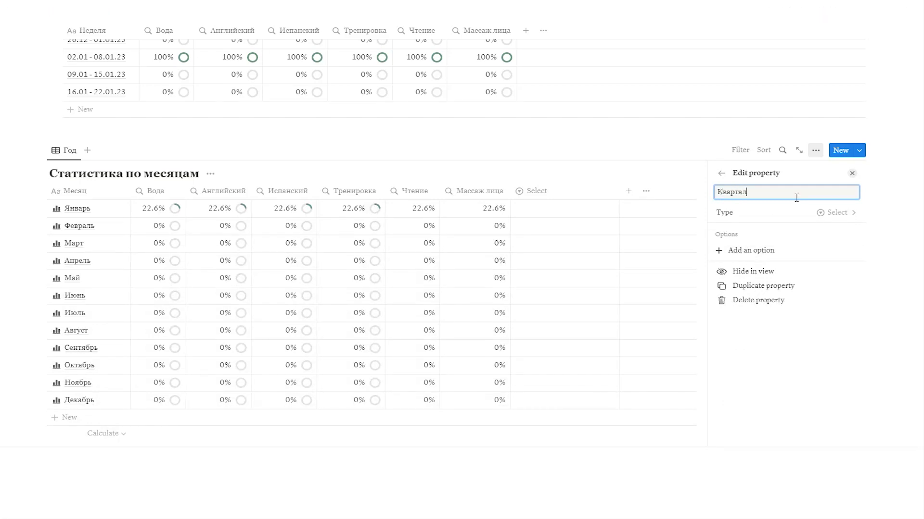
left_click(581, 213)
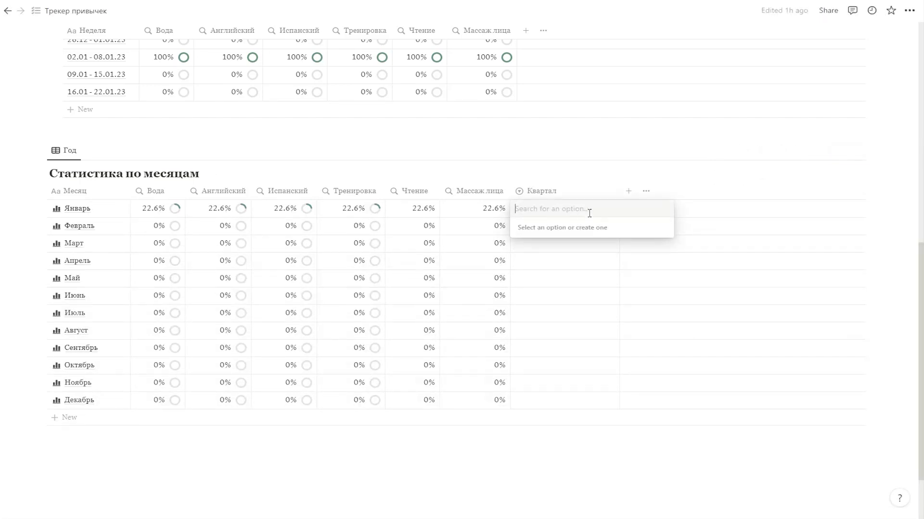
type("I квартал")
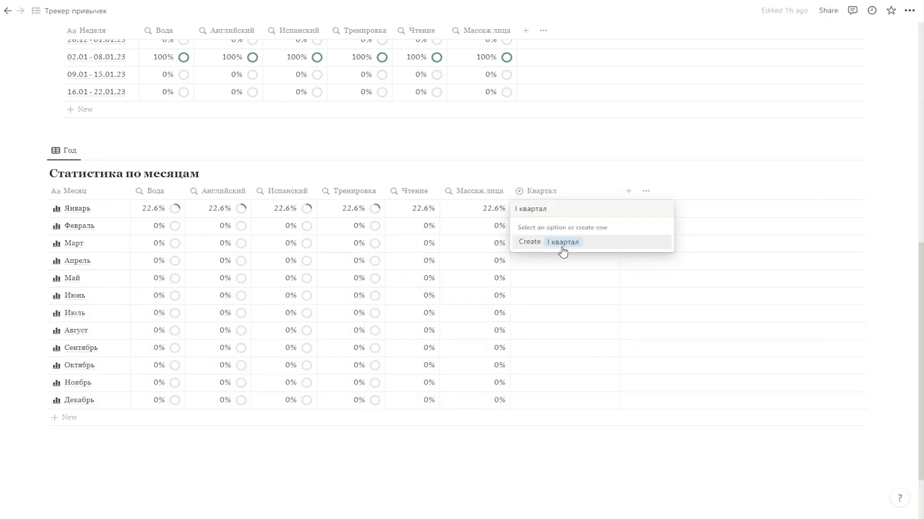
left_click(564, 246)
Create the option II квартал and assign it to Апрель, Май and Июнь.
left_click(553, 262)
type("II квартал")
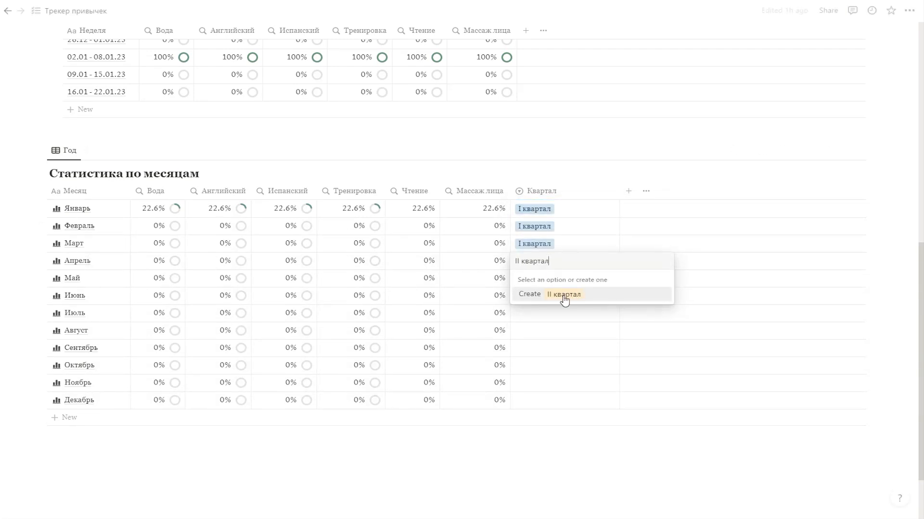
left_click(565, 300)
left_click(553, 279)
left_click(547, 313)
left_click(554, 296)
left_click(534, 358)
Create the option III квартал and assign it to Июль, Август and Сентябрь.
left_click(548, 313)
type("III ")
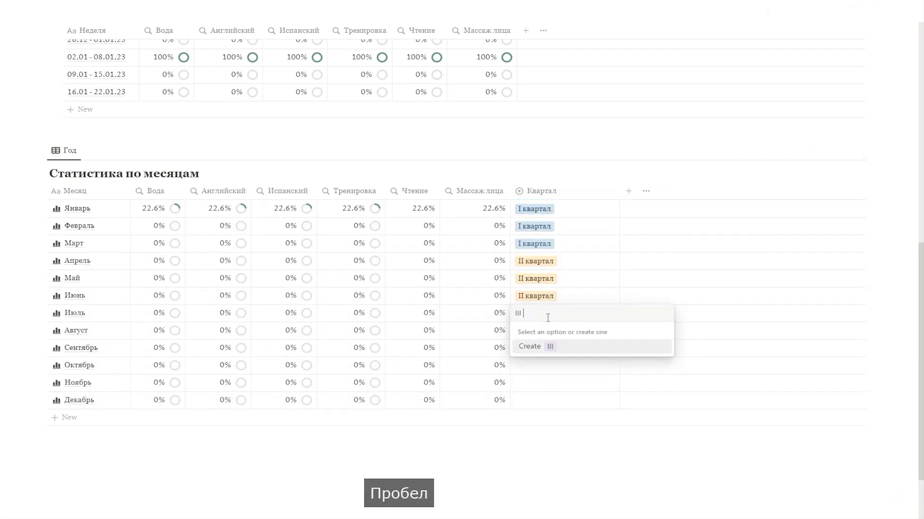
type("квартал")
key("Return")
left_click(533, 330)
left_click(553, 393)
left_click(546, 347)
left_click(553, 410)
Create the option IV квартал and assign it to Октябрь, Ноябрь and Декабрь.
left_click(549, 365)
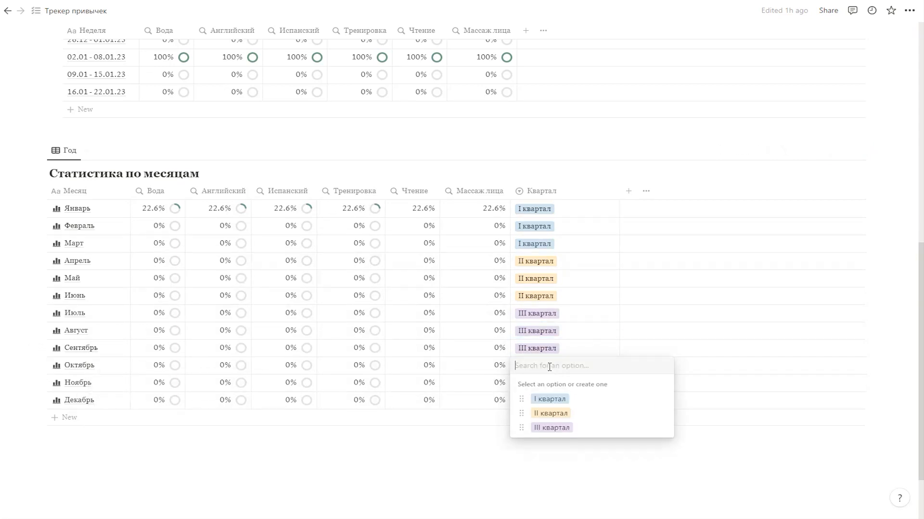
type("IV квартал")
key("Return")
left_click(549, 382)
left_click(554, 459)
left_click(549, 400)
left_click(556, 478)
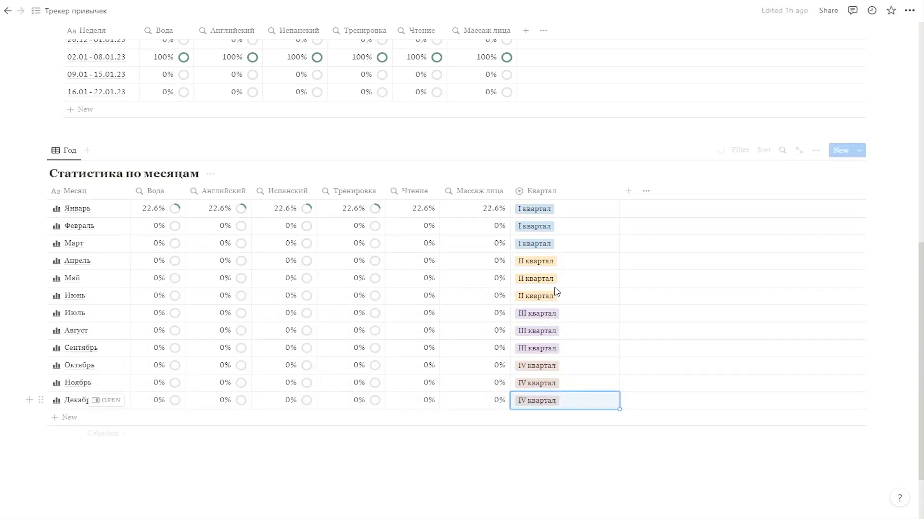
Hide the Квартал column and filter the monthly statistics table to I квартал.
left_click(540, 191)
left_click(560, 320)
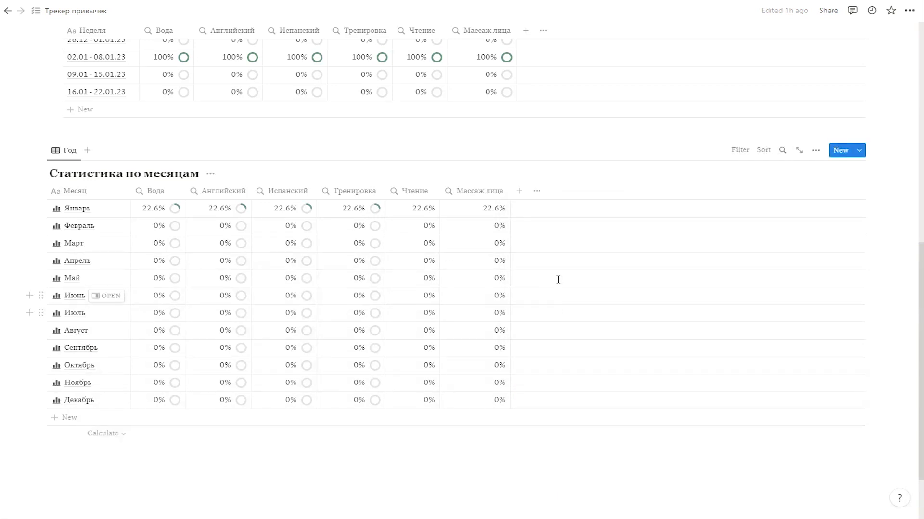
left_click(740, 150)
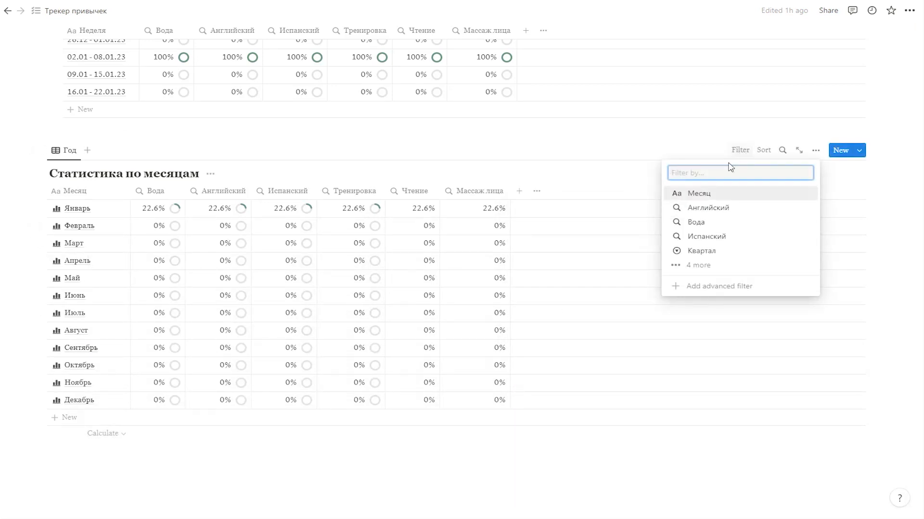
left_click(702, 251)
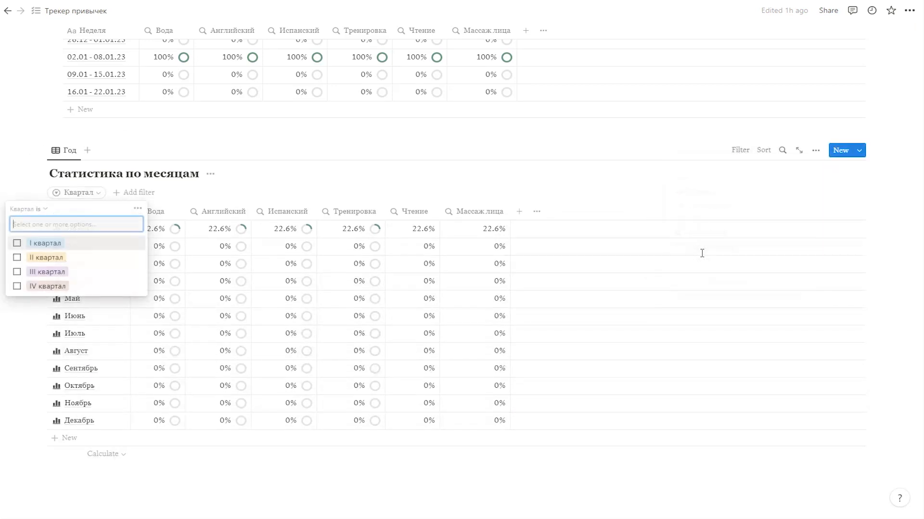
left_click(17, 244)
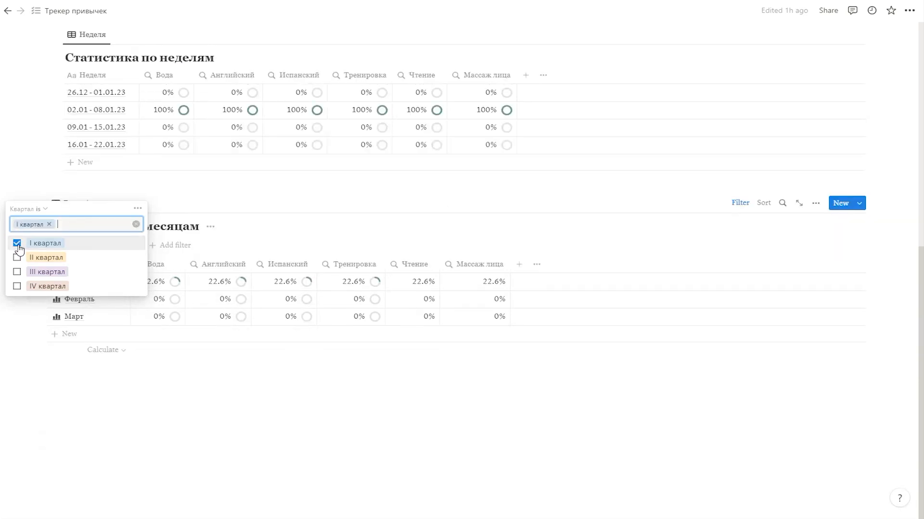
Add the text Годовая статистика above the monthly table, turn it into Toggle heading 3, and nest the table inside.
left_click(287, 228)
type("Годовая статистика")
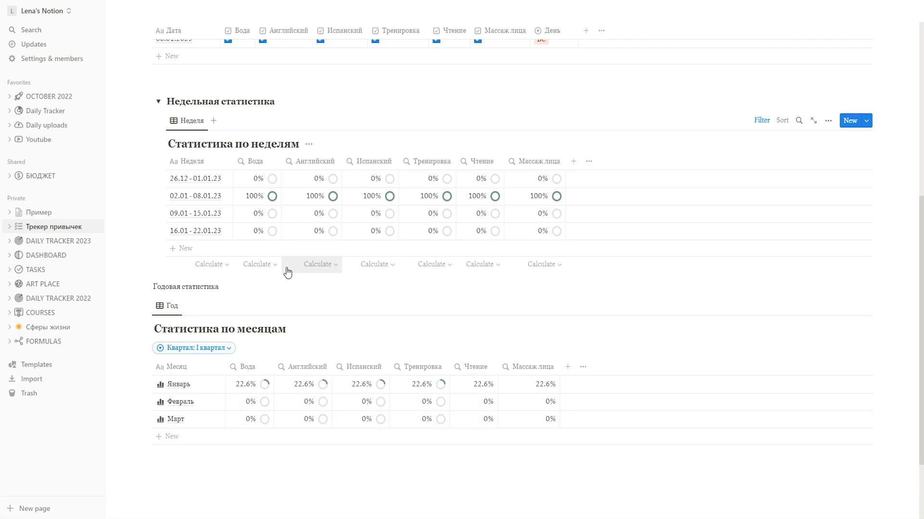
left_click(146, 288)
mouse_move(110, 255)
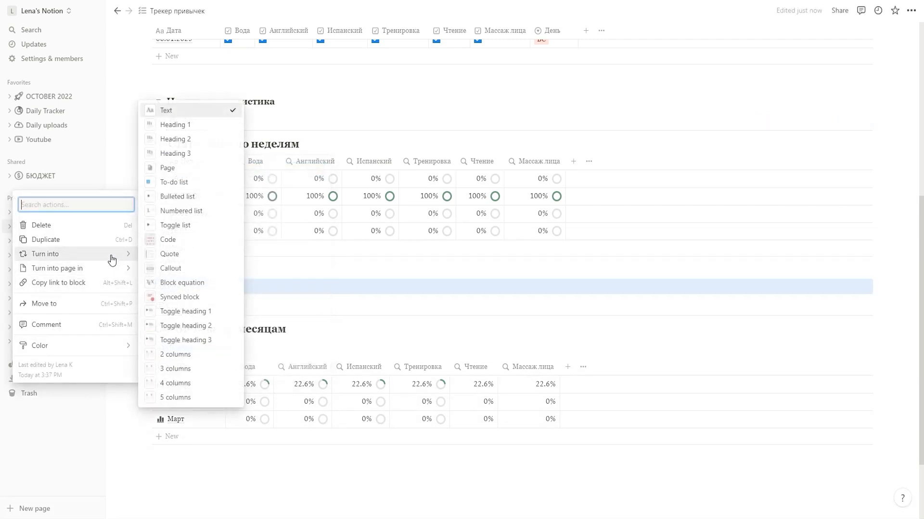
left_click(182, 345)
Collapse the Недельная статистика and Годовая статистика toggle headings below the habit tracker.
scroll(181, 344, "up", 2)
scroll(181, 345, "up", 2)
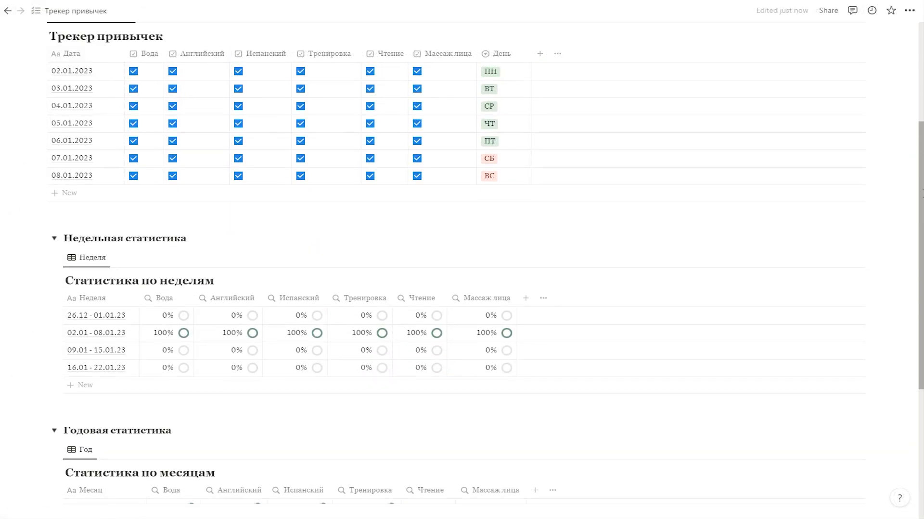
scroll(462, 269, "up", 3)
scroll(462, 269, "down", 3)
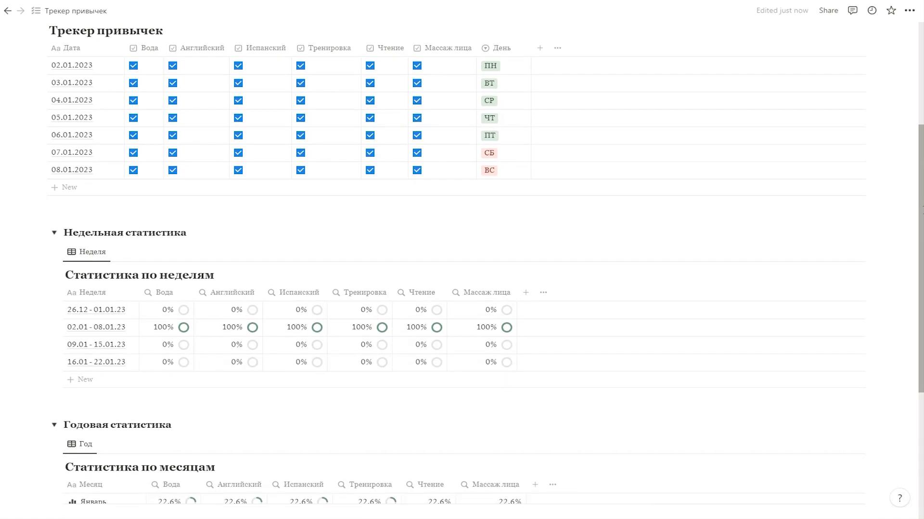
scroll(921, 256, "down", 3)
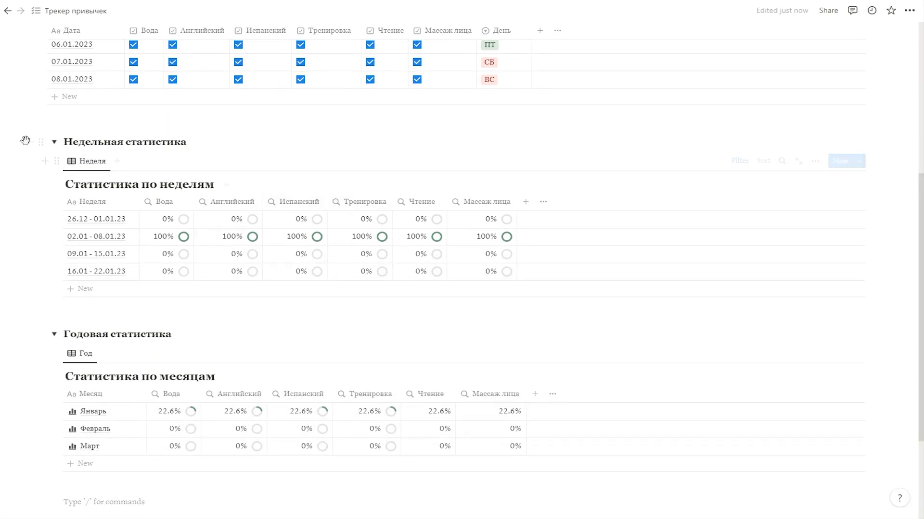
left_click(54, 144)
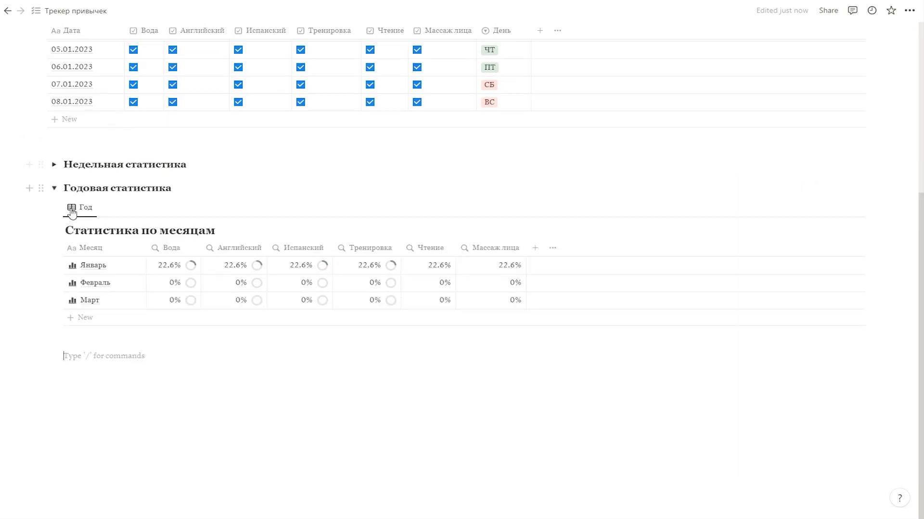
left_click(54, 190)
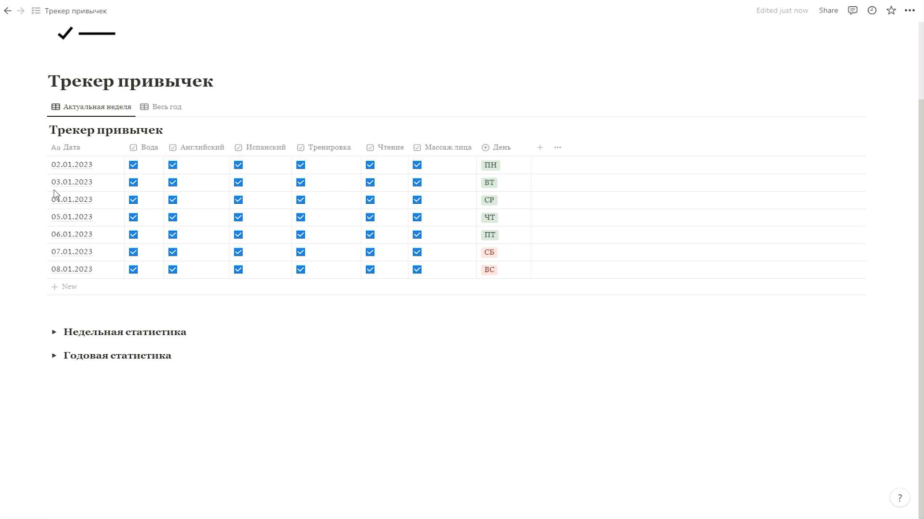